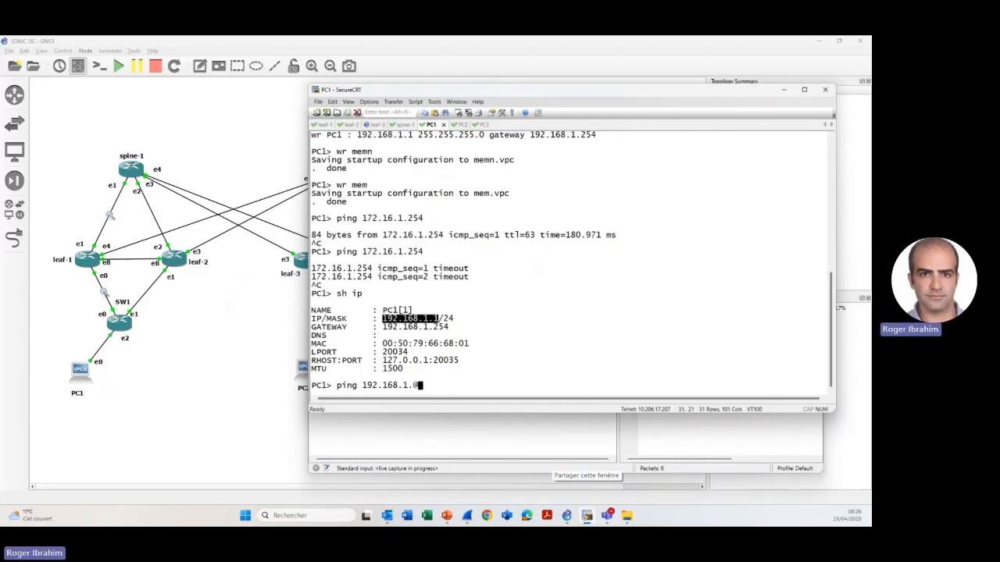
- Ping 192.168.1.2 from PC1 and start a packet capture on the leaf-1 Ethernet4 to spine-2 Ethernet4 link
{"action": "key", "text": "Return"}
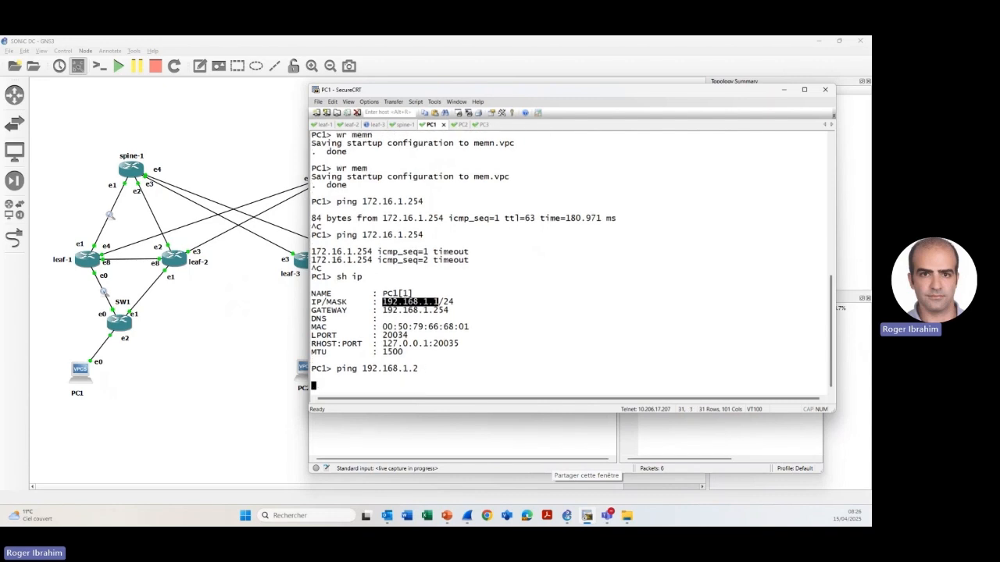
{"action": "left_click", "coordinate": [467, 516]}
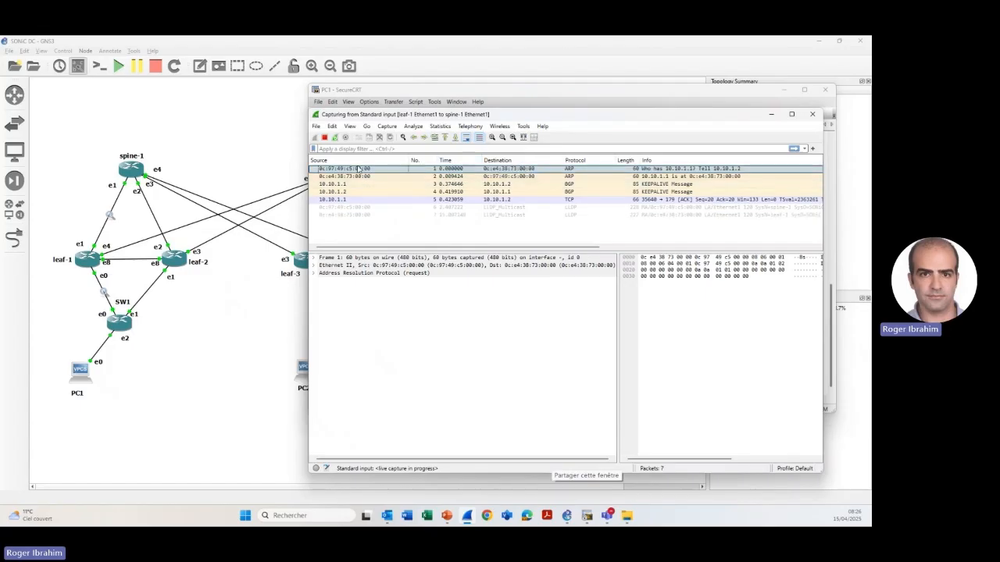
{"action": "right_click", "coordinate": [135, 247]}
{"action": "left_click", "coordinate": [160, 252]}
{"action": "left_click", "coordinate": [475, 293]}
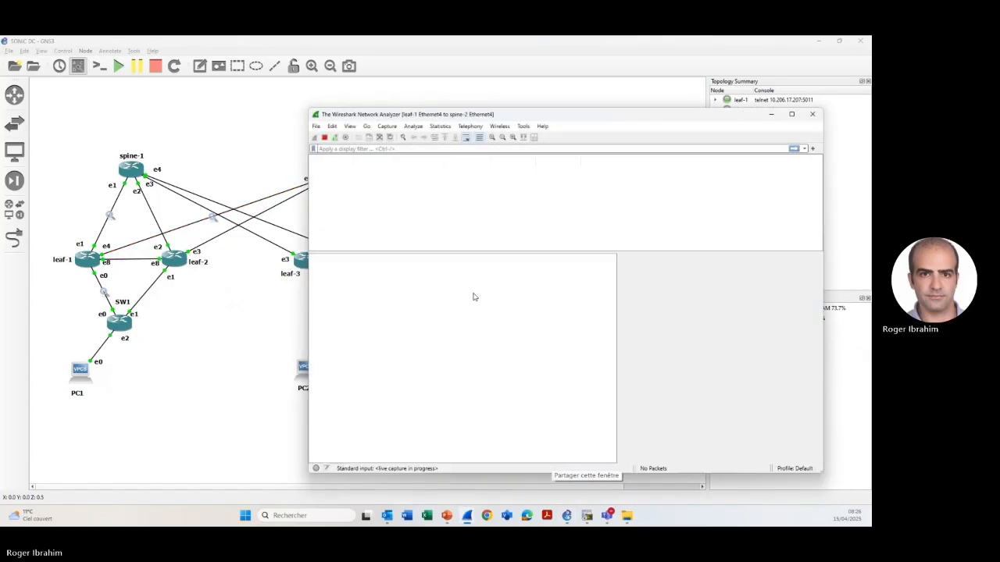
- Run a continuous ping from PC1 to 192.168.1.2 in the SecureCRT console
{"action": "left_click", "coordinate": [585, 515]}
{"action": "key", "text": "Up"}
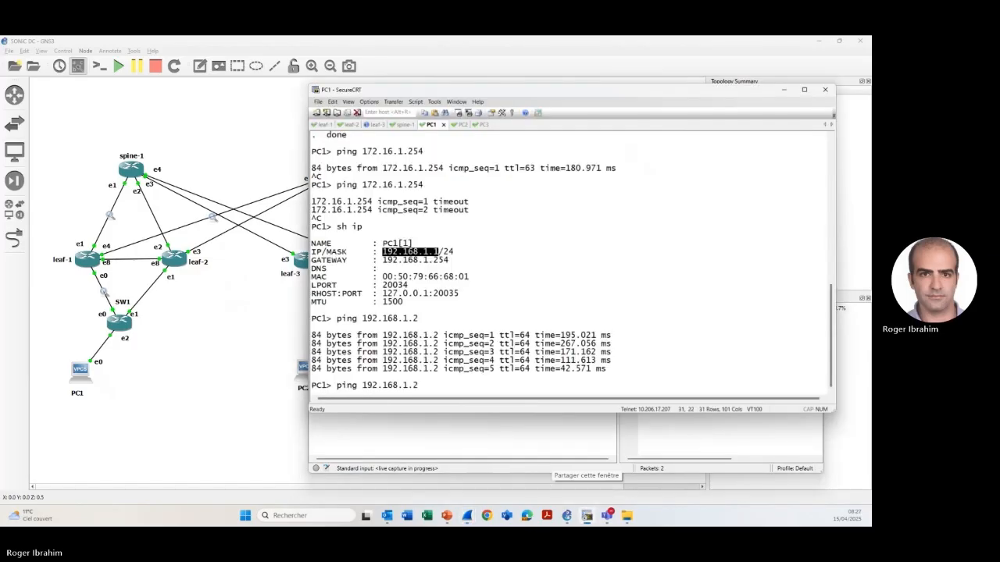
{"action": "type", "text": "-t"}
{"action": "key", "text": "Return"}
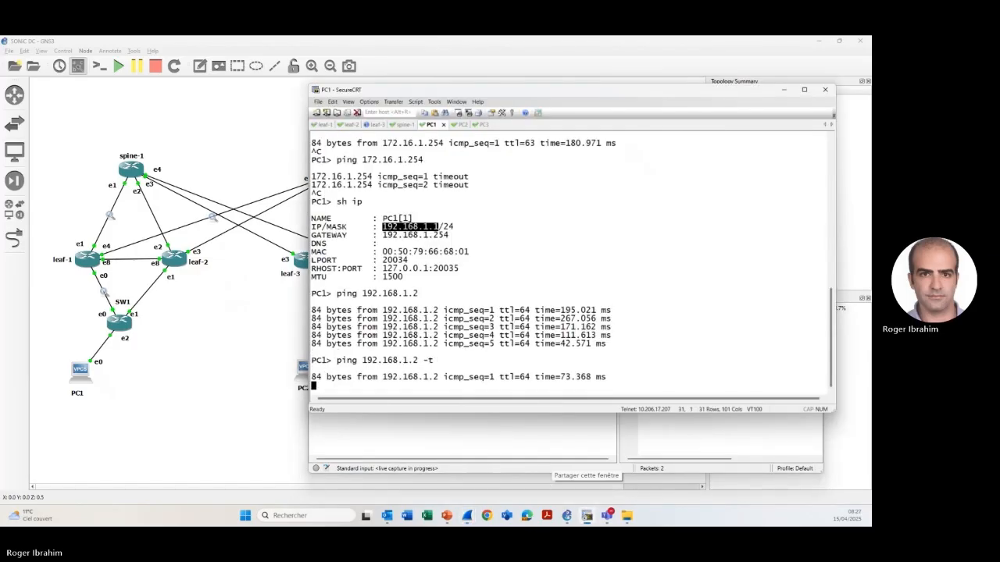
- Spread out the PC1 console and leaf-1 to spine-2 capture windows, and bring up the leaf-1 to spine-1 capture
{"action": "left_click", "coordinate": [461, 421]}
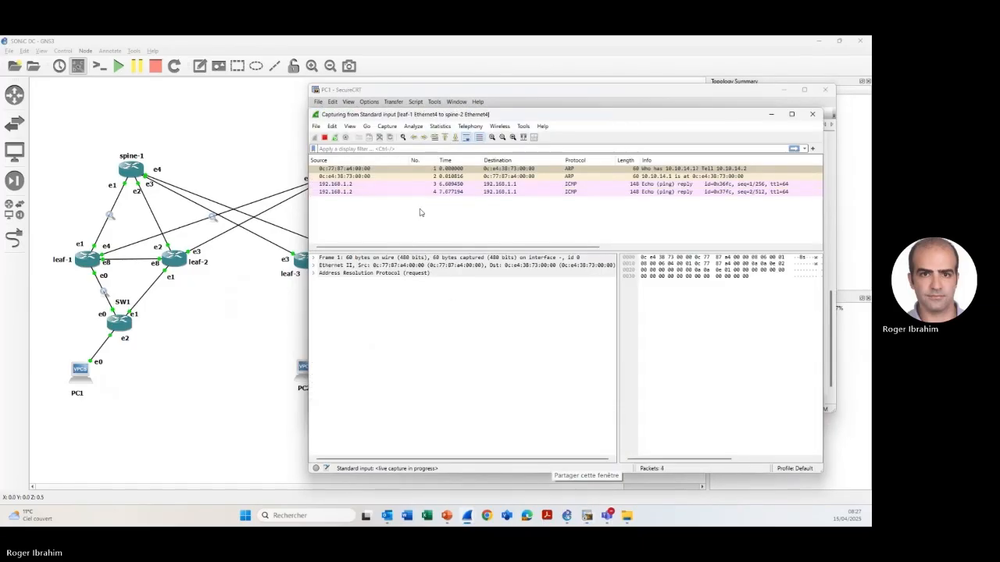
{"action": "left_click_drag", "start_coordinate": [363, 93], "coordinate": [462, 106]}
{"action": "left_click_drag", "start_coordinate": [357, 115], "coordinate": [282, 70]}
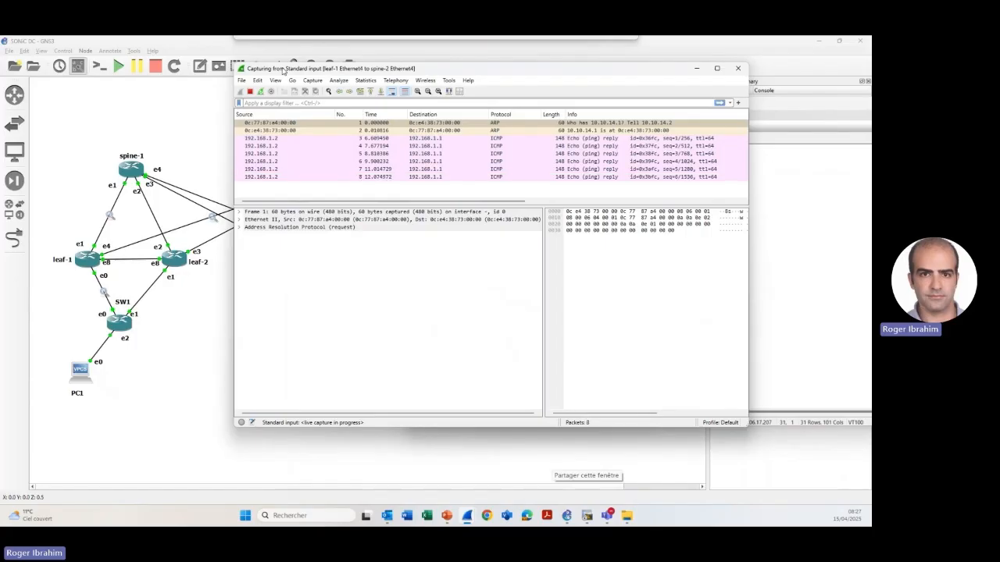
{"action": "left_click", "coordinate": [467, 517]}
{"action": "mouse_move", "coordinate": [467, 517]}
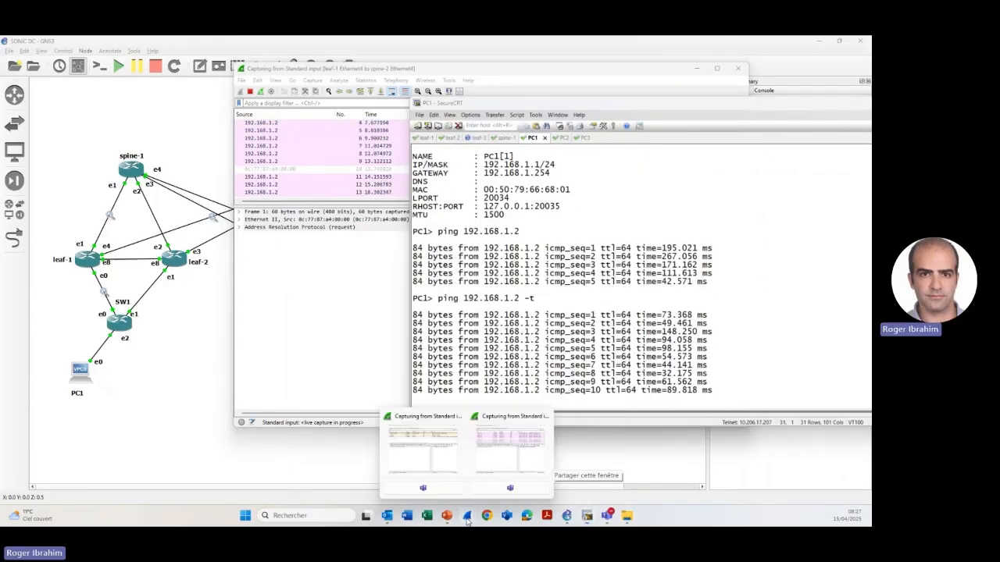
{"action": "left_click", "coordinate": [409, 438]}
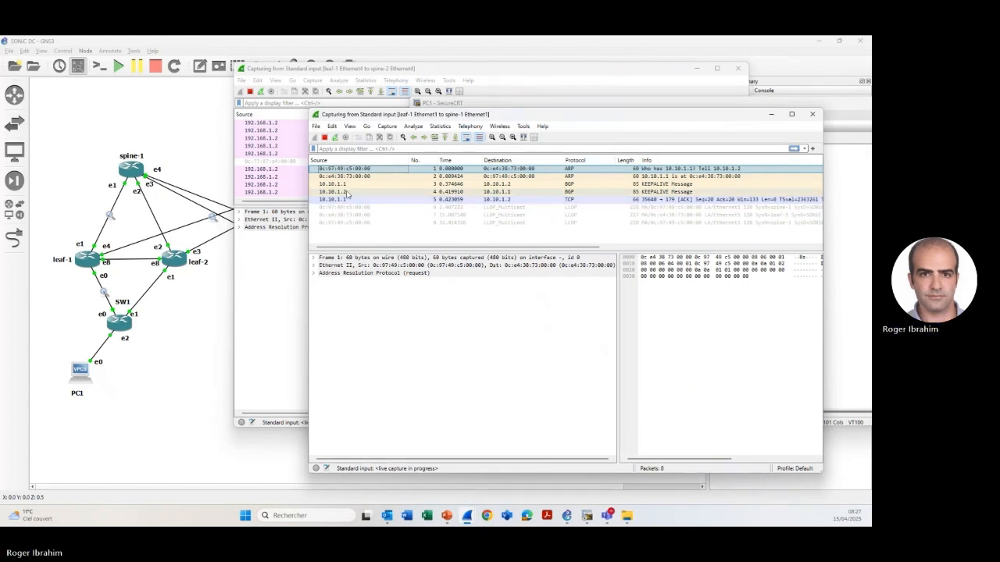
- Apply an icmp display filter to the leaf-1 to spine-2 capture
{"action": "left_click", "coordinate": [270, 190]}
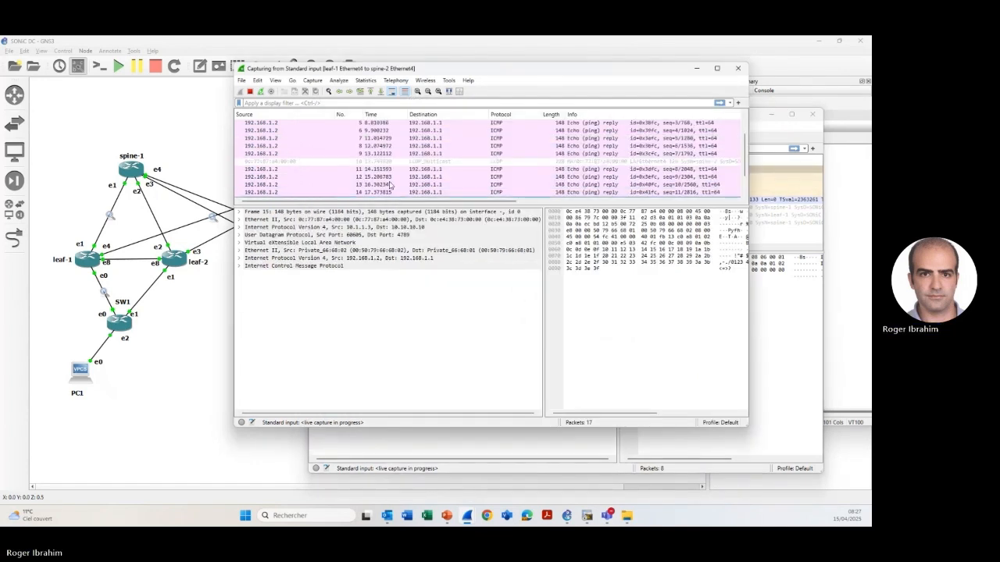
{"action": "left_click", "coordinate": [339, 101]}
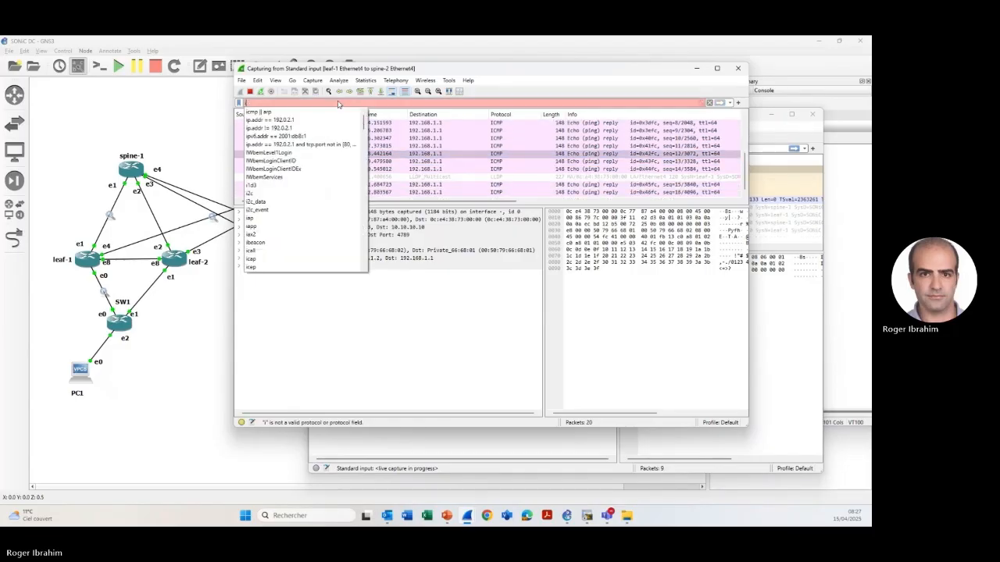
{"action": "type", "text": "icmp"}
{"action": "key", "text": "Return"}
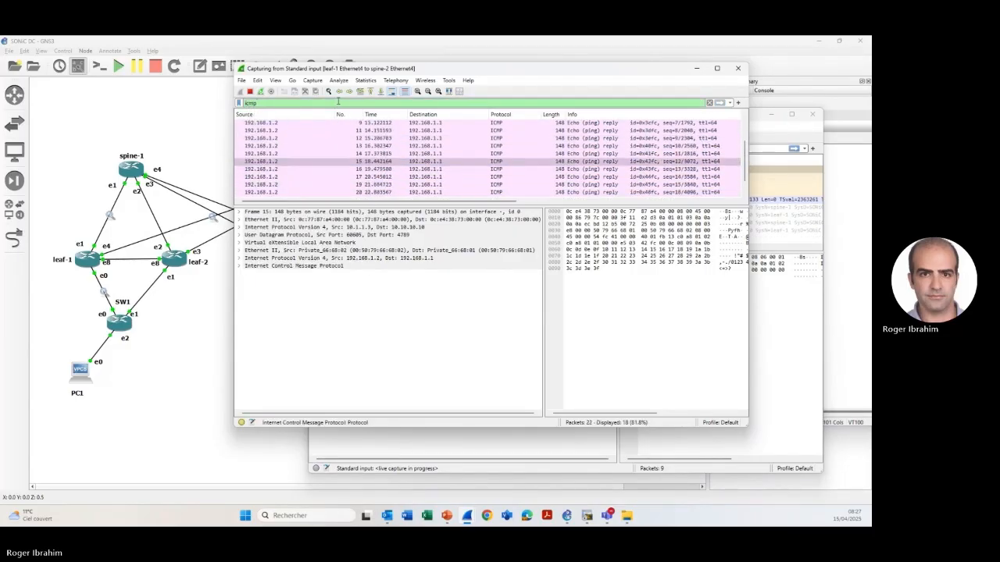
{"action": "scroll", "coordinate": [338, 103], "scroll_direction": "down", "scroll_amount": 1}
{"action": "left_click", "coordinate": [446, 155]}
{"action": "scroll", "coordinate": [407, 160], "scroll_direction": "up", "scroll_amount": 4}
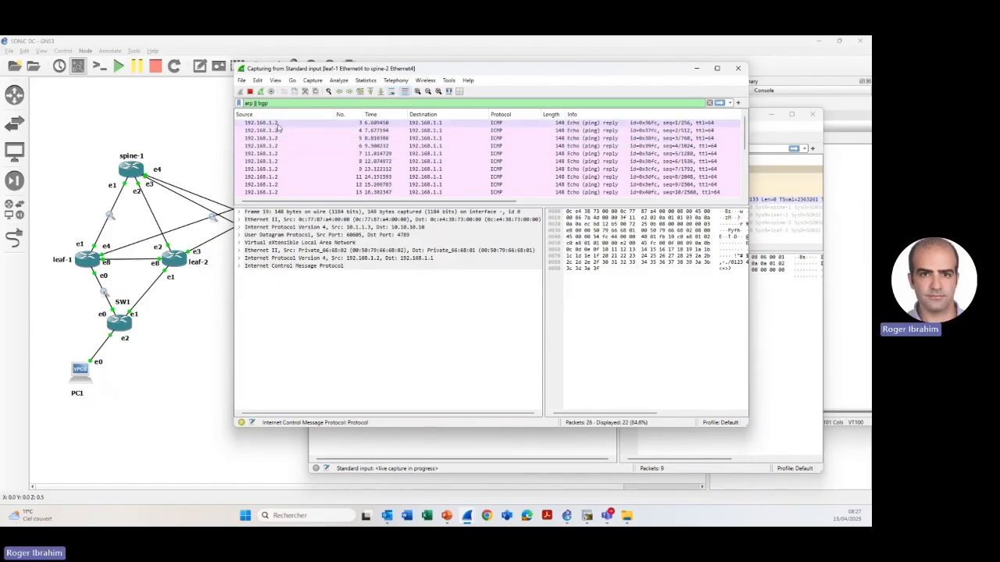
{"action": "left_click_drag", "start_coordinate": [270, 102], "coordinate": [164, 94]}
{"action": "type", "text": "icmp"}
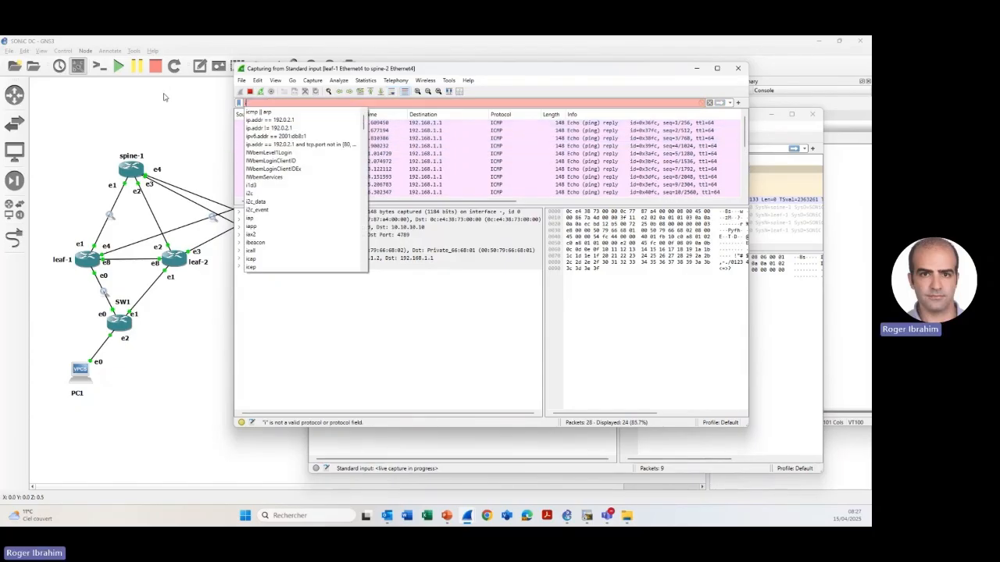
{"action": "key", "text": "Return"}
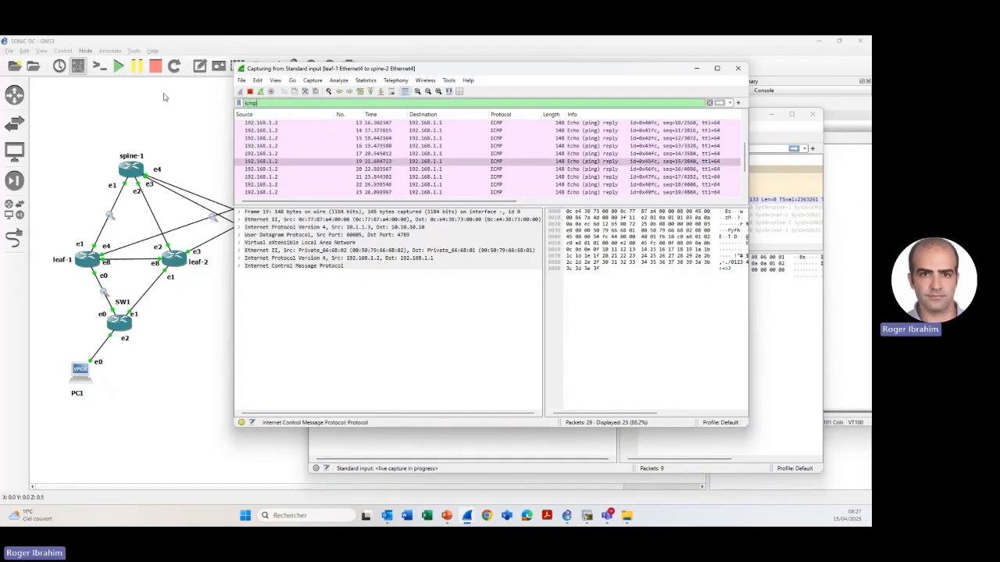
- Apply an icmp display filter to the leaf-1 to spine-1 capture, and select an echo reply in the leaf-1 to spine-2 capture
{"action": "left_click", "coordinate": [495, 447]}
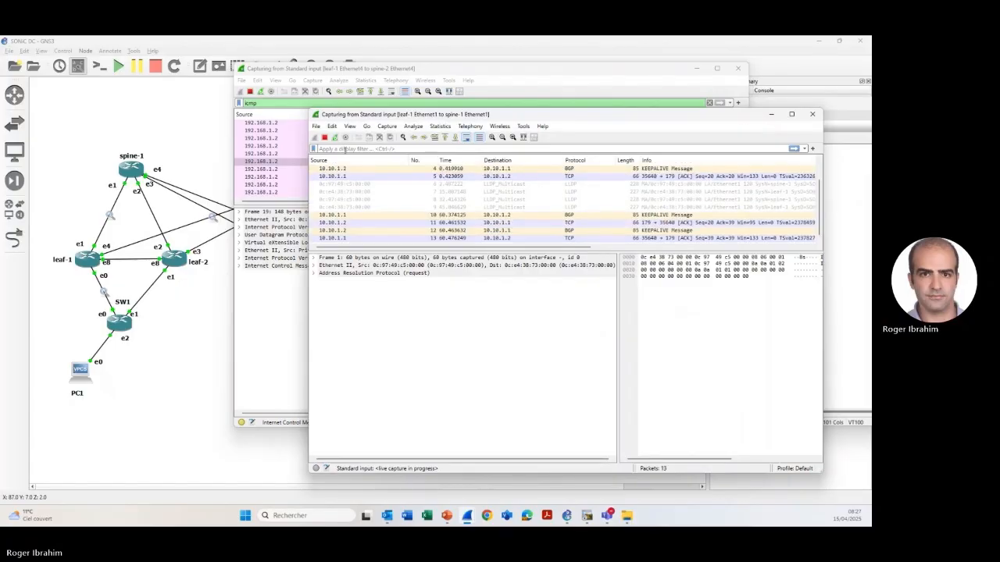
{"action": "left_click", "coordinate": [344, 150]}
{"action": "type", "text": "icmp"}
{"action": "key", "text": "Return"}
{"action": "left_click", "coordinate": [285, 154]}
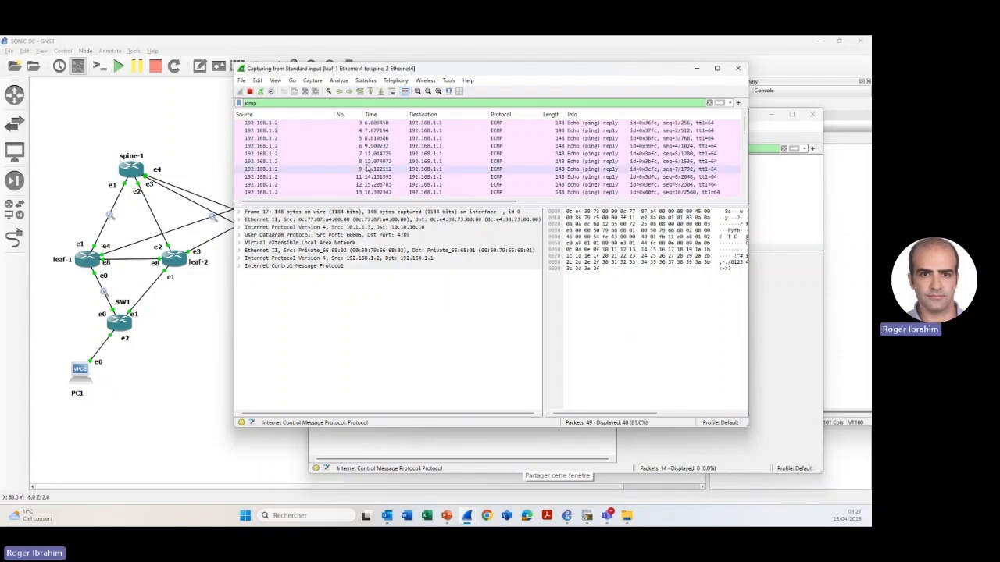
{"action": "left_click", "coordinate": [477, 156]}
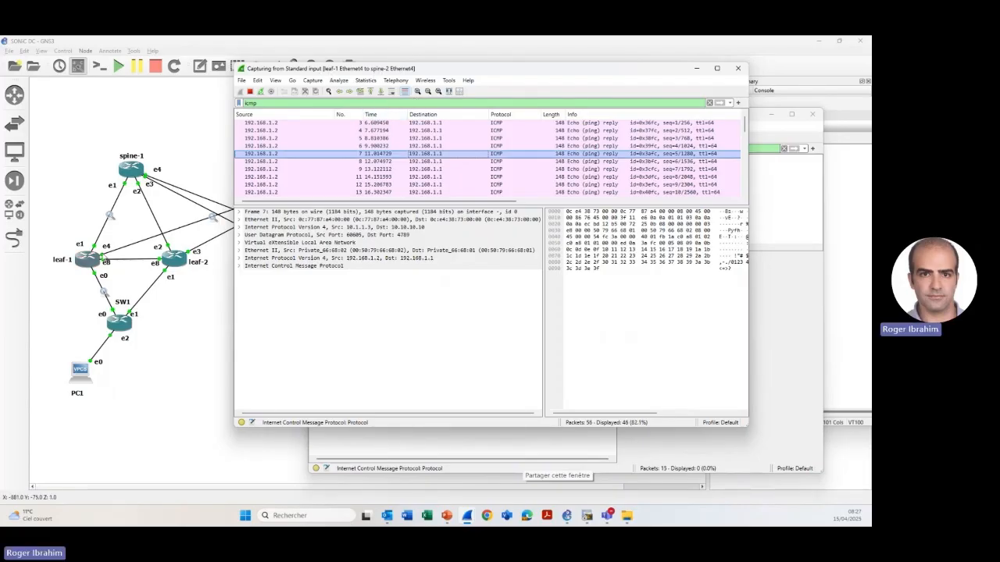
- Stop the capture on the leaf-1 to spine-1 link and start one on the leaf-2 Ethernet3 to spine-2 Ethernet3 link
{"action": "right_click", "coordinate": [113, 209]}
{"action": "left_click", "coordinate": [136, 214]}
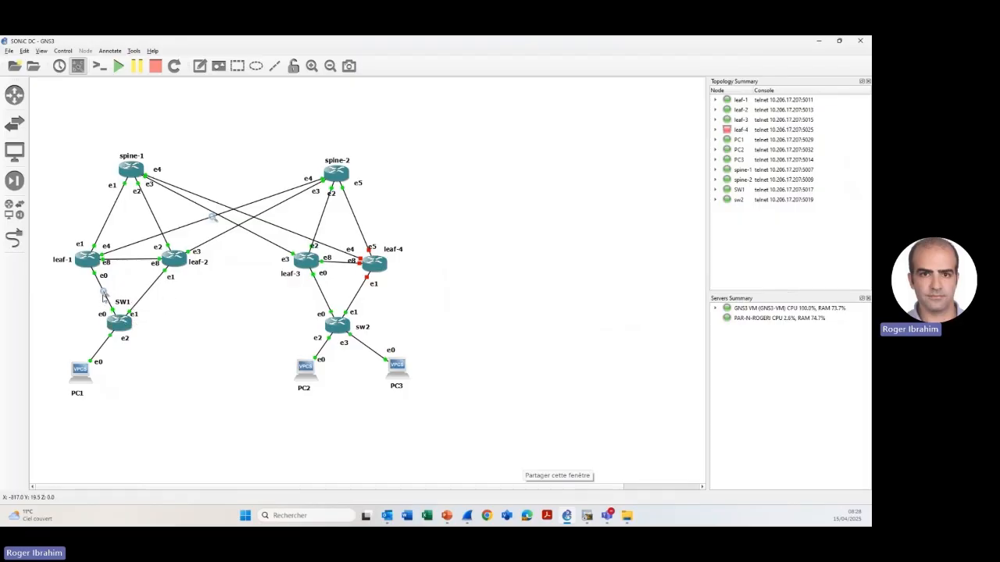
{"action": "right_click", "coordinate": [206, 241]}
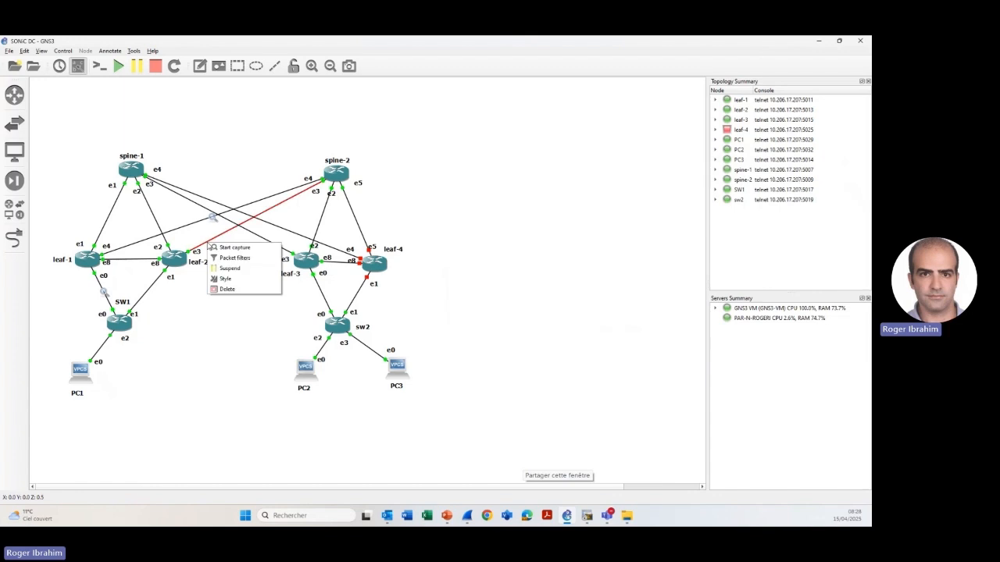
{"action": "left_click", "coordinate": [246, 249]}
{"action": "left_click", "coordinate": [485, 295]}
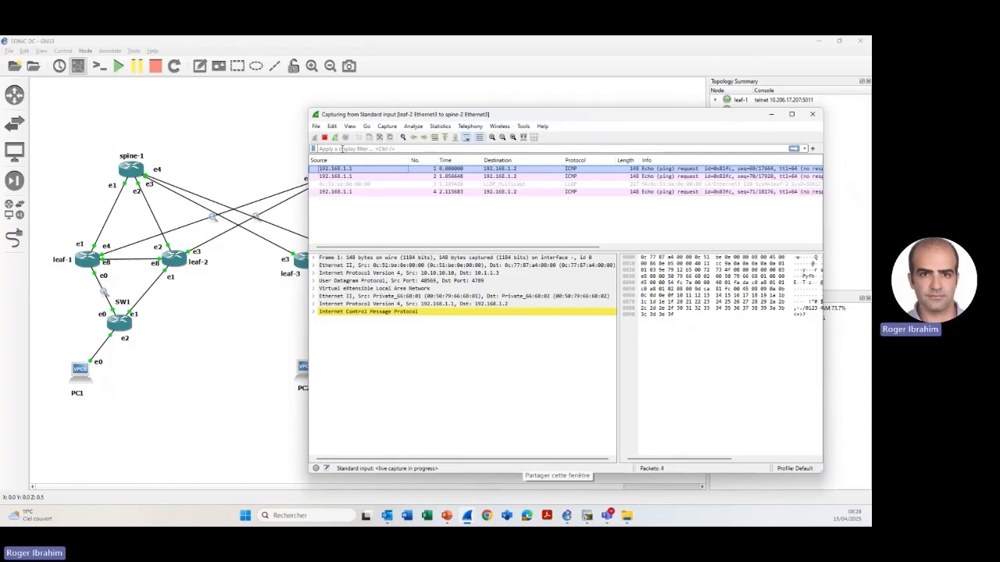
- Enter icmp as the display filter of the leaf-2 to spine-2 capture and move its window clear of the topology
{"action": "left_click", "coordinate": [342, 148]}
{"action": "type", "text": "icmp"}
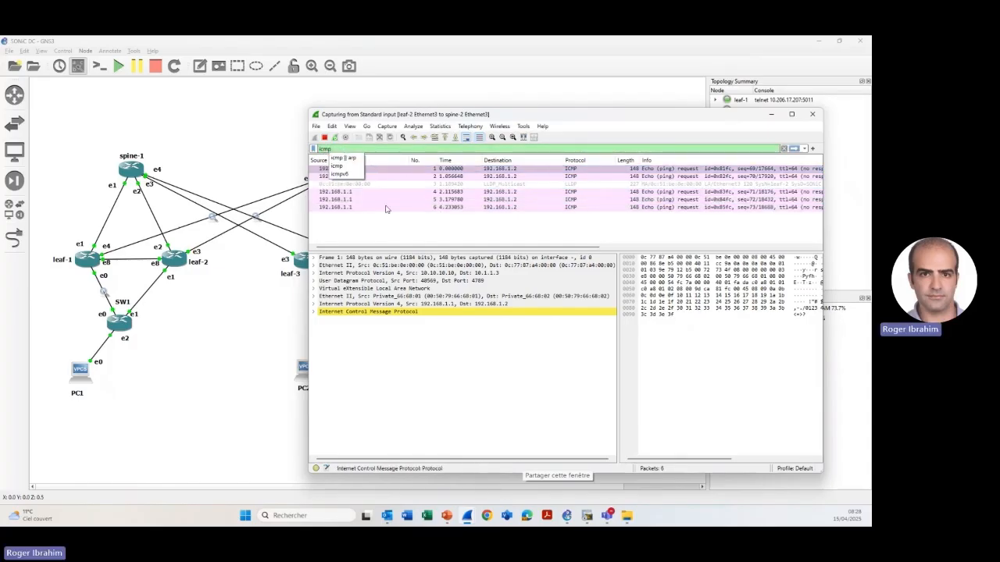
{"action": "left_click", "coordinate": [394, 118]}
{"action": "left_click_drag", "start_coordinate": [555, 114], "coordinate": [730, 104]}
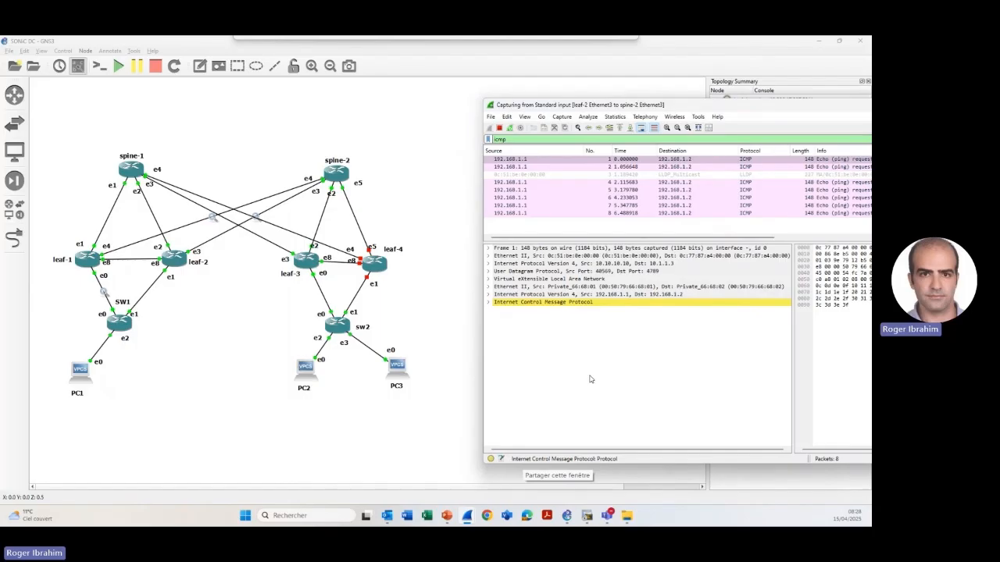
- Bring up the leaf-1 to spine-2 capture and place it behind the leaf-2 to spine-2 capture for comparison
{"action": "mouse_move", "coordinate": [470, 517]}
{"action": "left_click", "coordinate": [462, 470]}
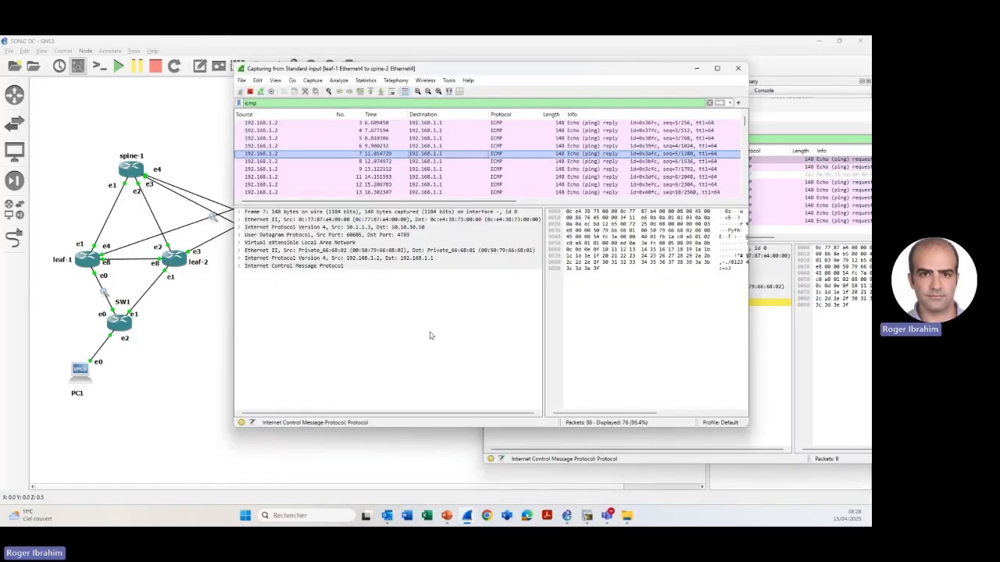
{"action": "left_click_drag", "start_coordinate": [311, 72], "coordinate": [313, 125]}
{"action": "left_click", "coordinate": [519, 102]}
{"action": "left_click_drag", "start_coordinate": [520, 102], "coordinate": [344, 62]}
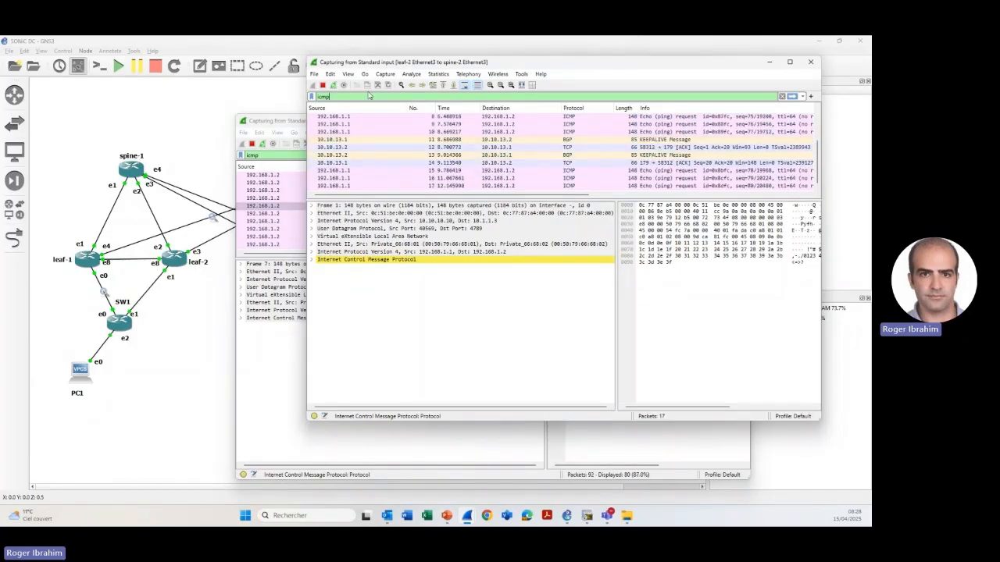
- View the full topology, and reopen the leaf-2 to spine-2 capture beside the spine and leaf links
{"action": "left_click", "coordinate": [180, 238]}
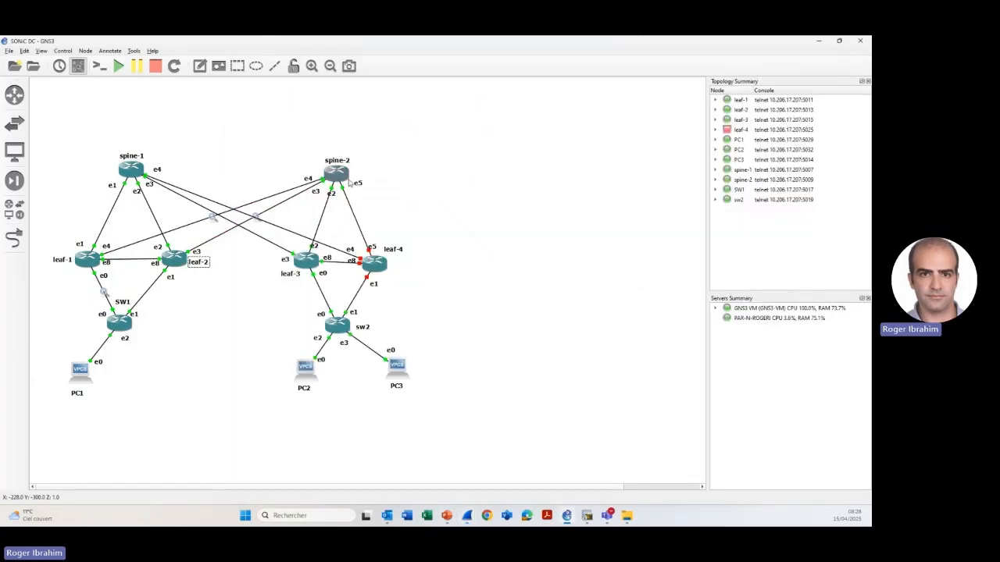
{"action": "mouse_move", "coordinate": [466, 518]}
{"action": "left_click", "coordinate": [477, 461]}
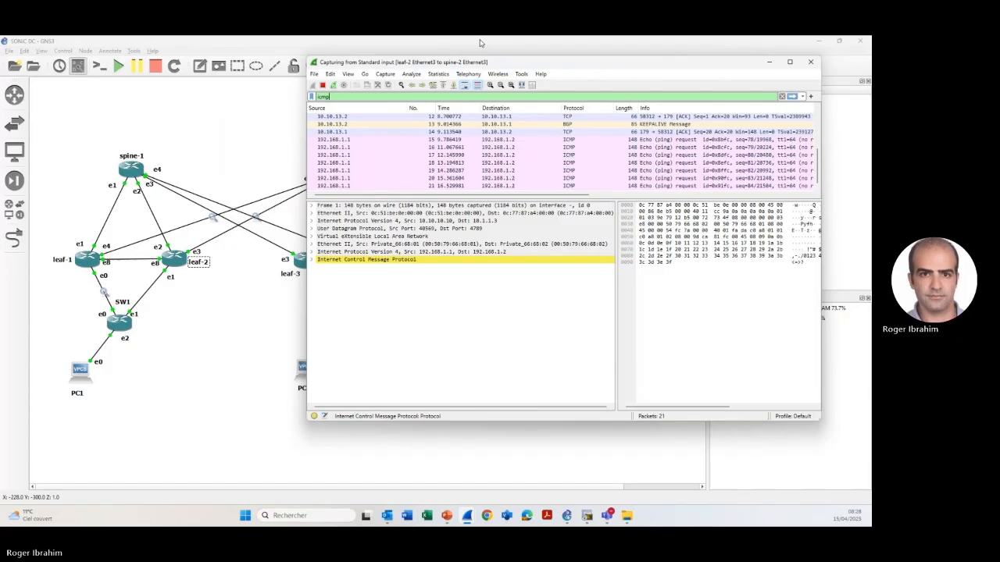
{"action": "left_click_drag", "start_coordinate": [509, 92], "coordinate": [561, 100]}
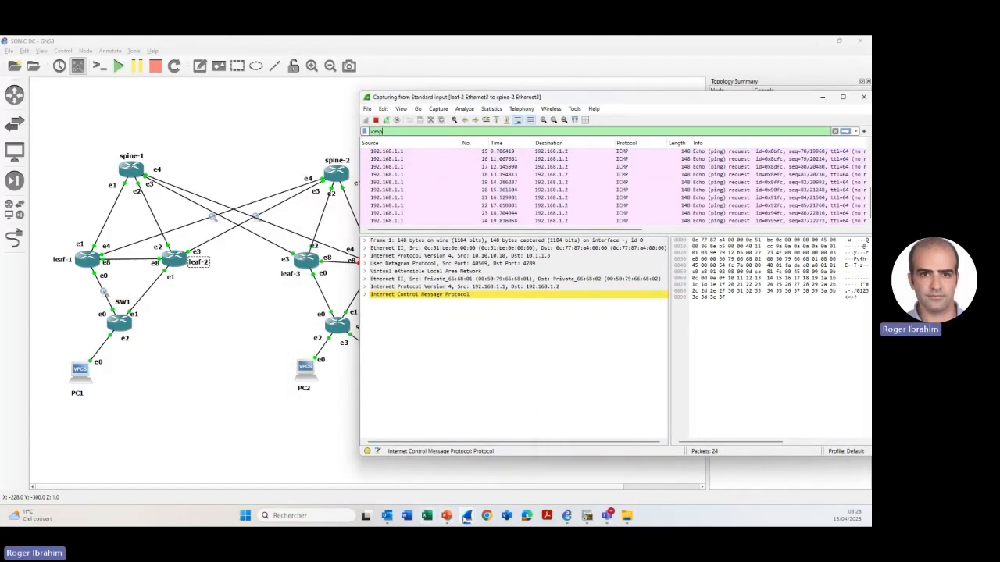
- Move the leaf-1 to spine-2 capture lower on the screen and bring the leaf-2 to spine-2 capture in front of it
{"action": "mouse_move", "coordinate": [466, 517]}
{"action": "left_click", "coordinate": [554, 449]}
{"action": "left_click_drag", "start_coordinate": [462, 119], "coordinate": [510, 223]}
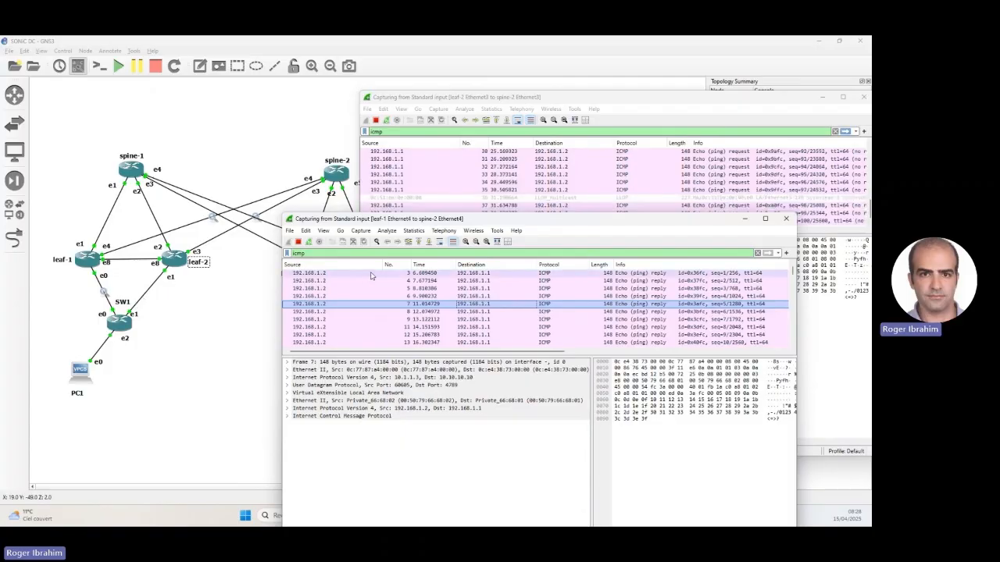
{"action": "left_click_drag", "start_coordinate": [445, 220], "coordinate": [452, 232]}
{"action": "left_click_drag", "start_coordinate": [479, 100], "coordinate": [416, 119]}
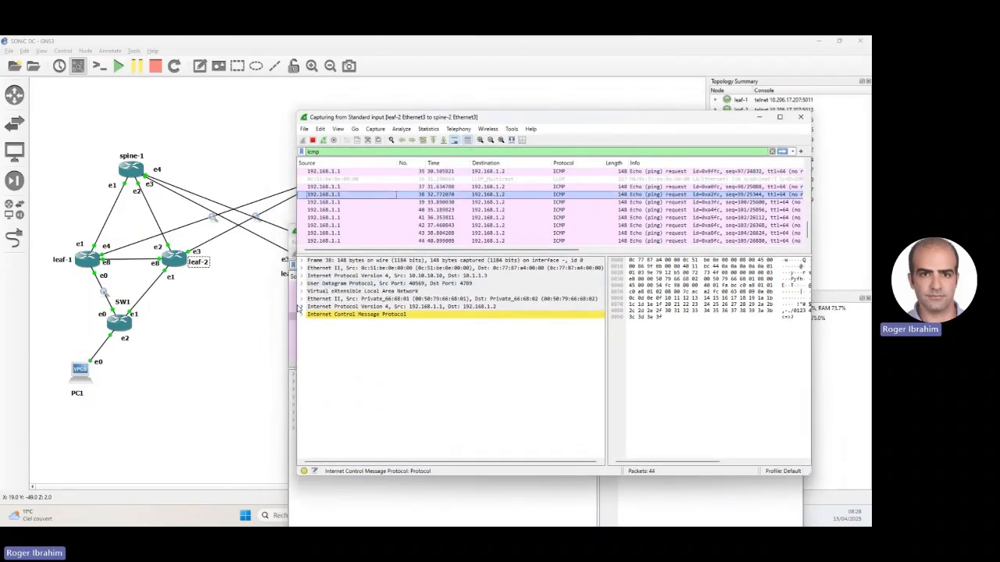
- Examine the ICMP, inner IPv4, inner Ethernet, VXLAN and UDP layers of packet 38 in the leaf-2 to spine-2 capture
{"action": "left_click", "coordinate": [330, 314]}
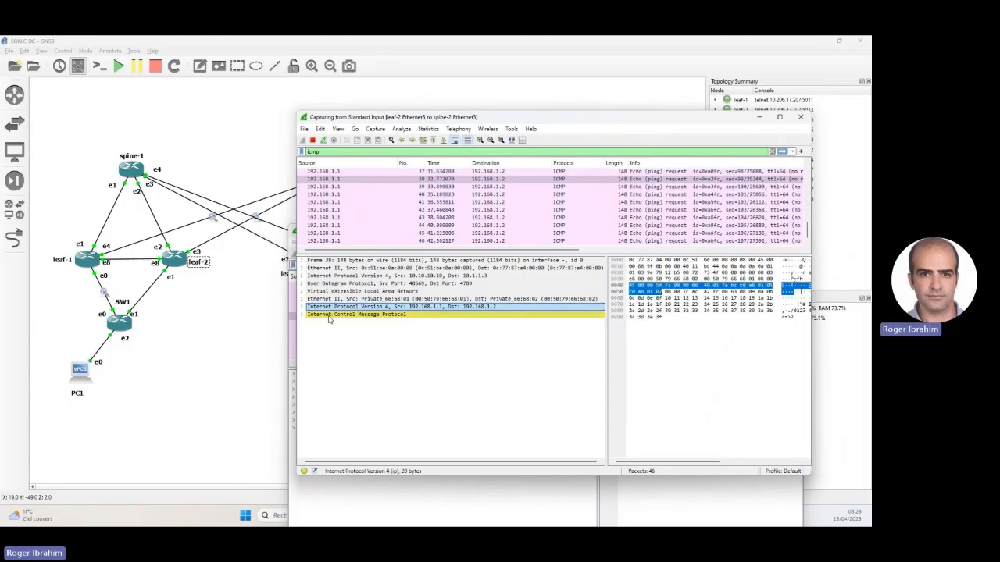
{"action": "left_click", "coordinate": [367, 307]}
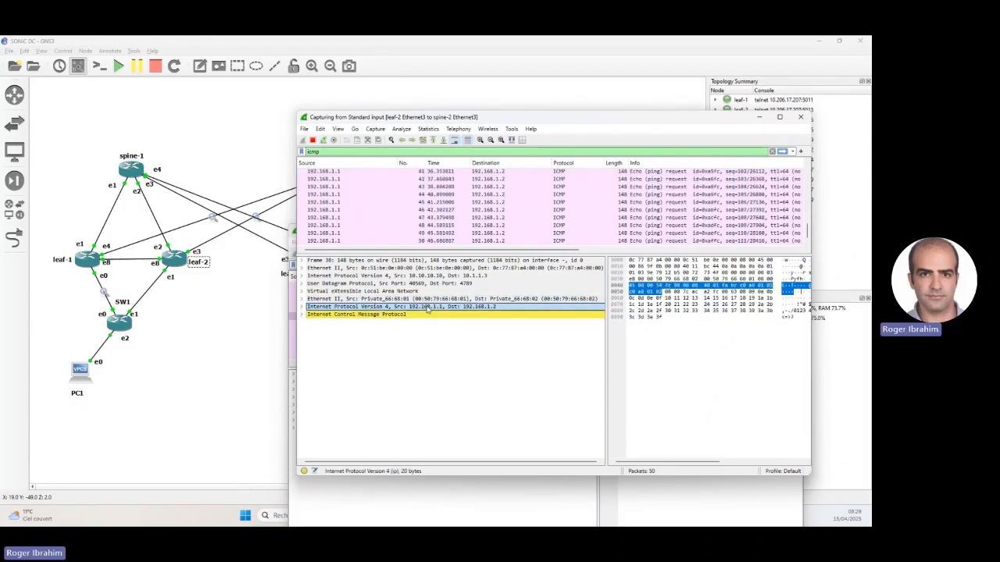
{"action": "left_click", "coordinate": [328, 300]}
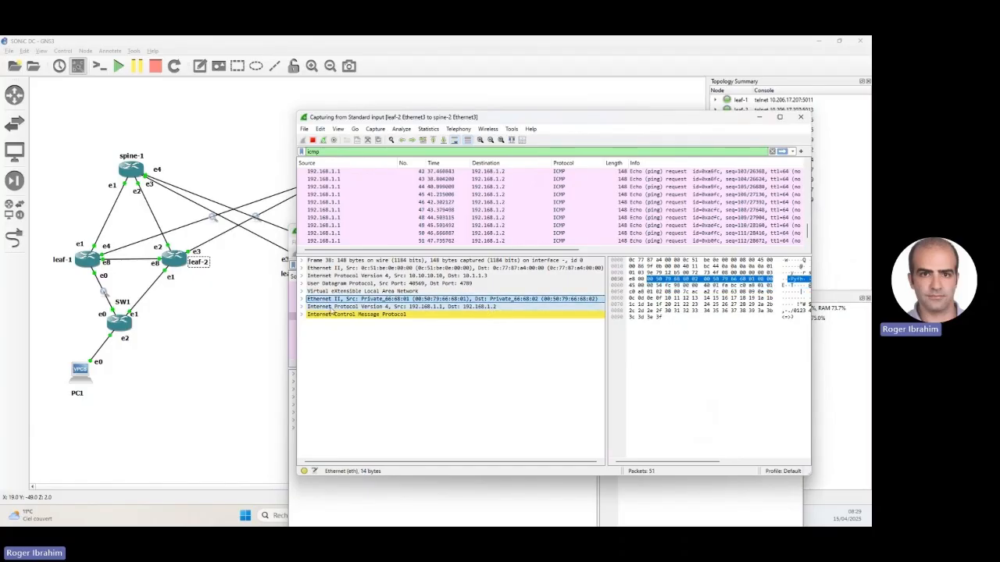
{"action": "left_click", "coordinate": [323, 290]}
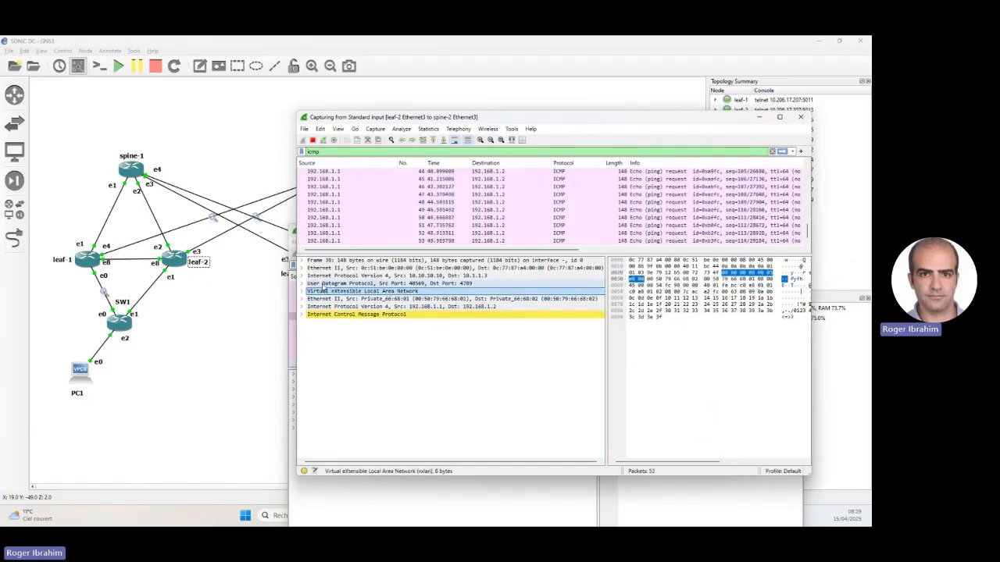
{"action": "left_click", "coordinate": [323, 284]}
- Expand packet 38's VXLAN header, examine its VXLAN Network Identifier, and collapse the header again
{"action": "left_click", "coordinate": [325, 291]}
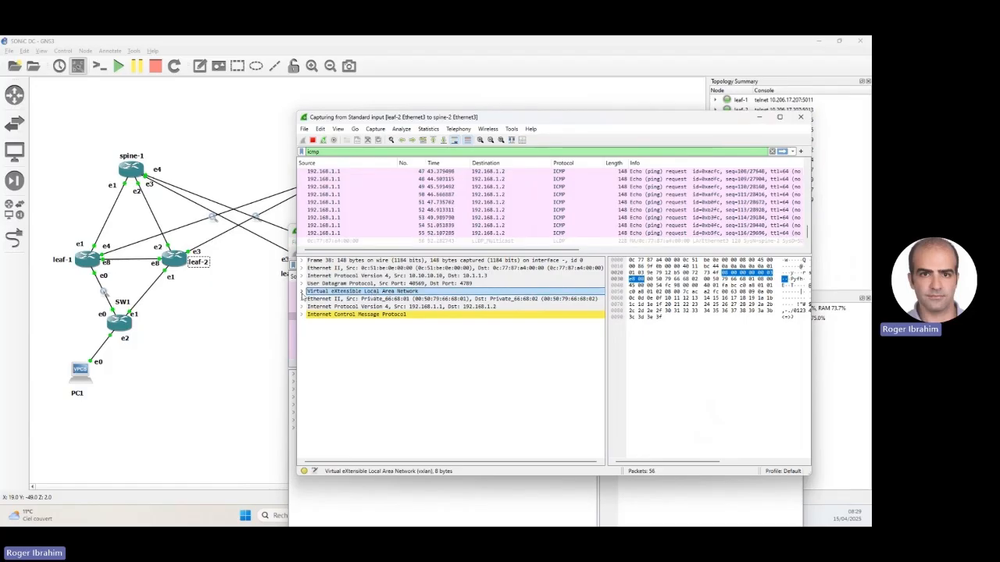
{"action": "left_click", "coordinate": [302, 291]}
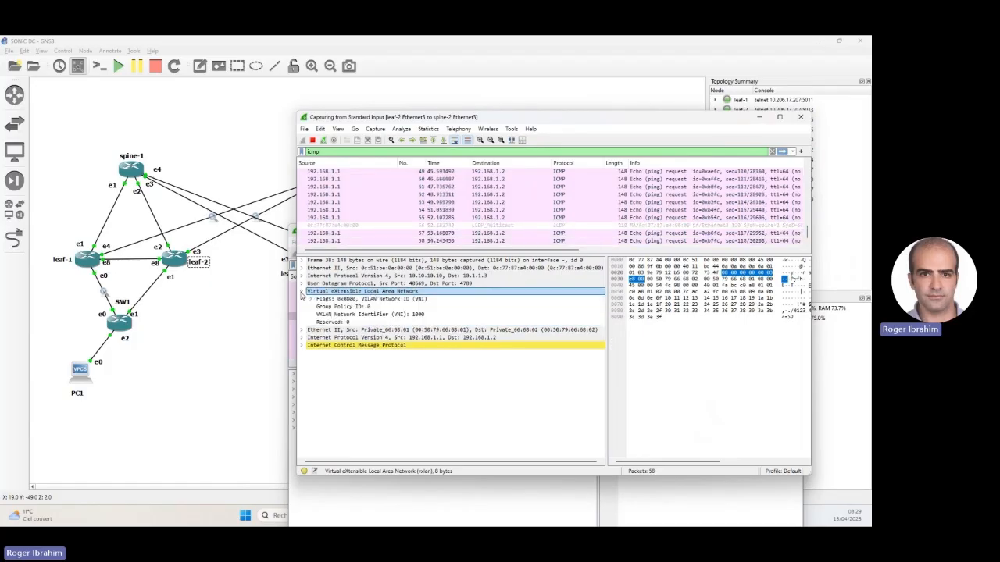
{"action": "left_click", "coordinate": [422, 313]}
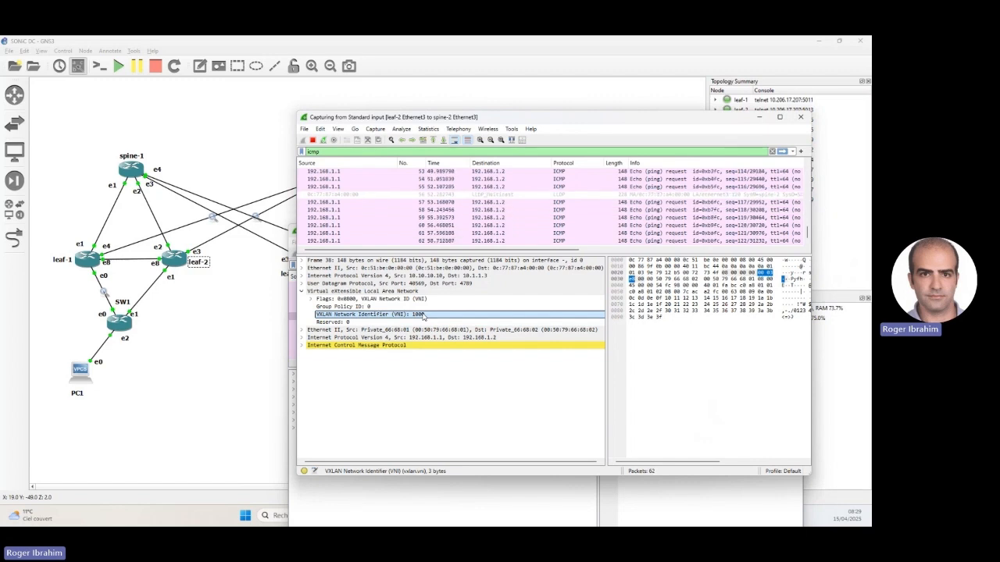
{"action": "double_click", "coordinate": [352, 291]}
- Examine the UDP header and the outer IPv4 and Ethernet headers of packet 38, checking the outer source and destination addresses
{"action": "left_click", "coordinate": [358, 284]}
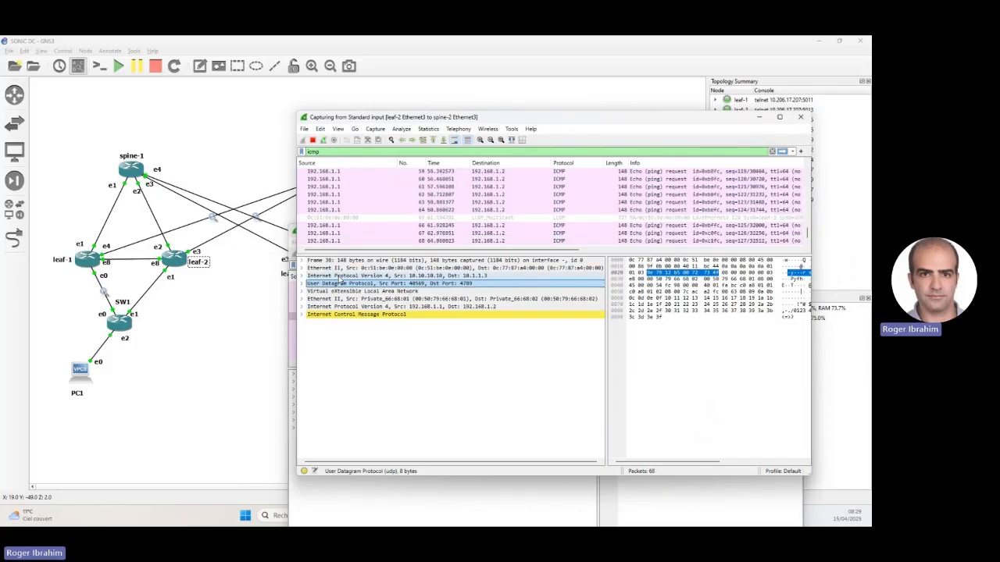
{"action": "left_click", "coordinate": [338, 276]}
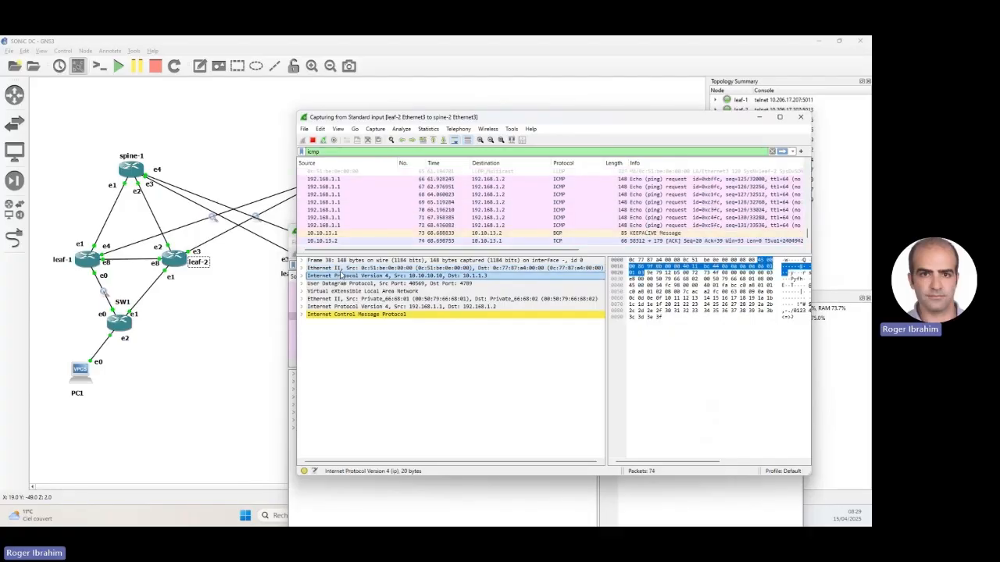
{"action": "left_click", "coordinate": [342, 269]}
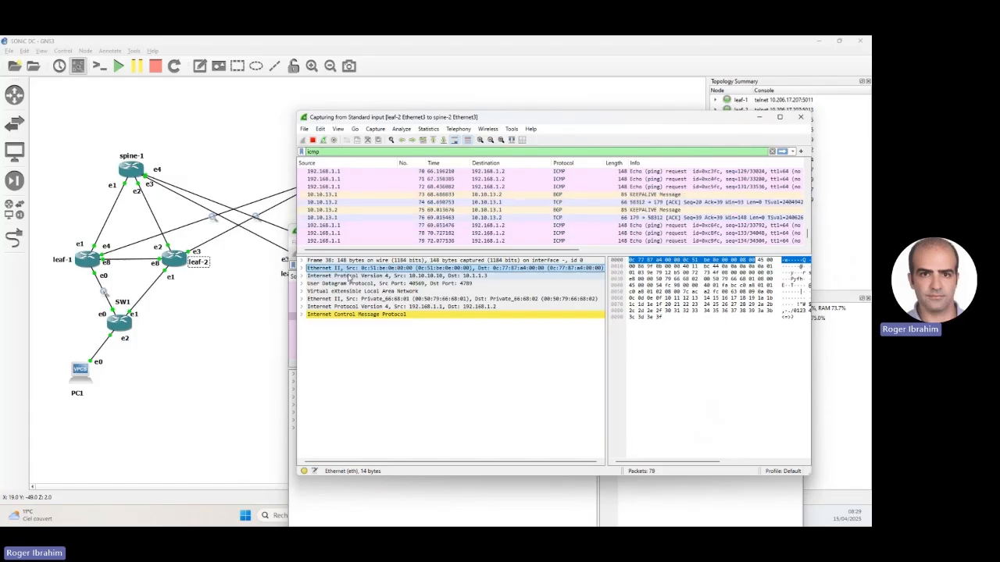
{"action": "left_click", "coordinate": [469, 278]}
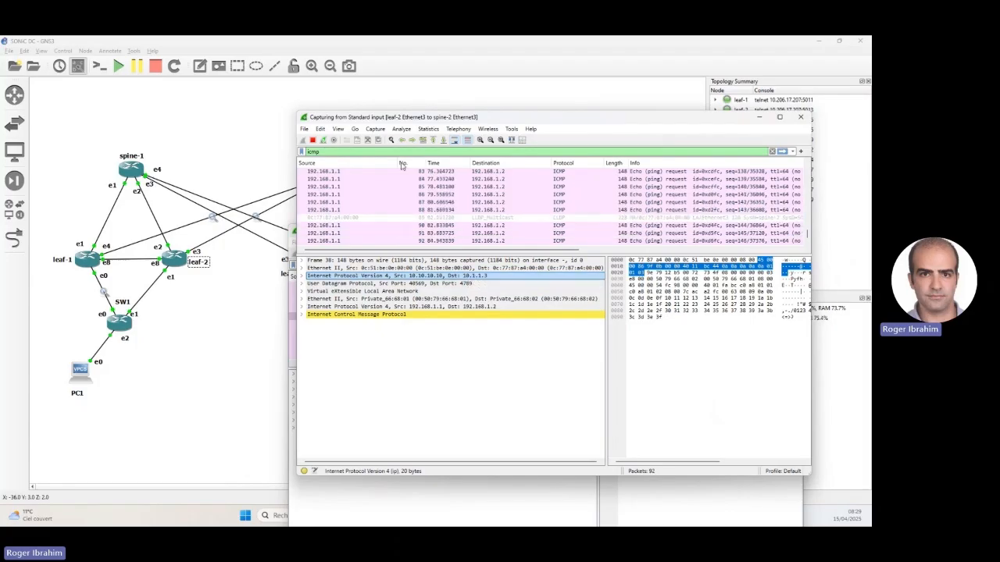
- View the full topology, bring up the leaf-1 to spine-2 capture, examine packet 7's outer IPv4 header, and move the window higher
{"action": "left_click", "coordinate": [220, 381]}
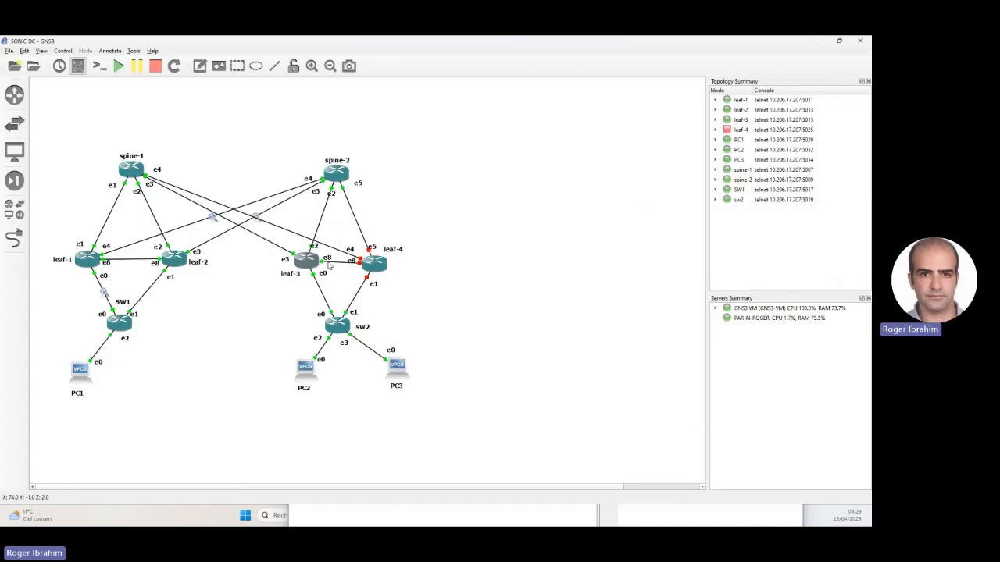
{"action": "left_click", "coordinate": [515, 518]}
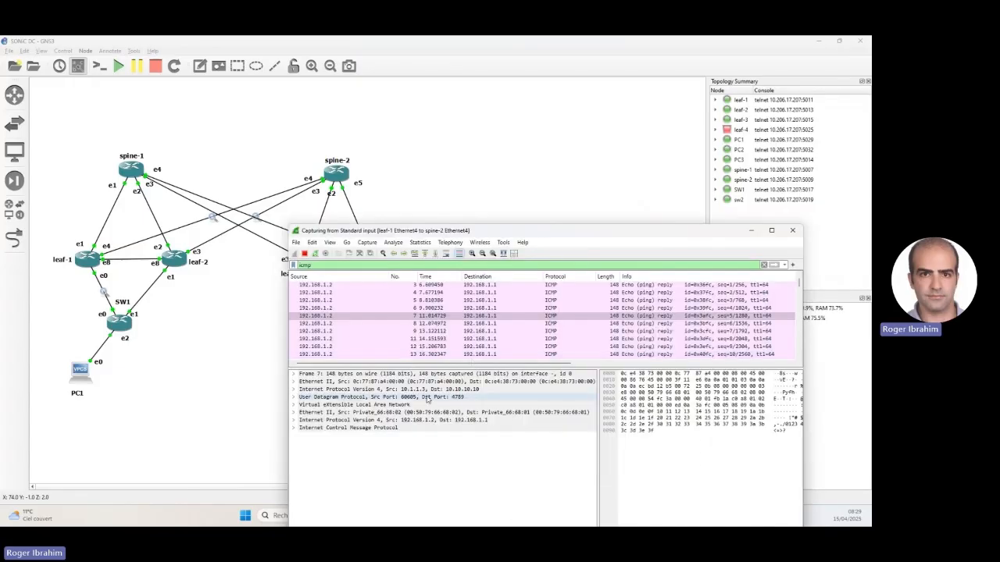
{"action": "left_click", "coordinate": [412, 388]}
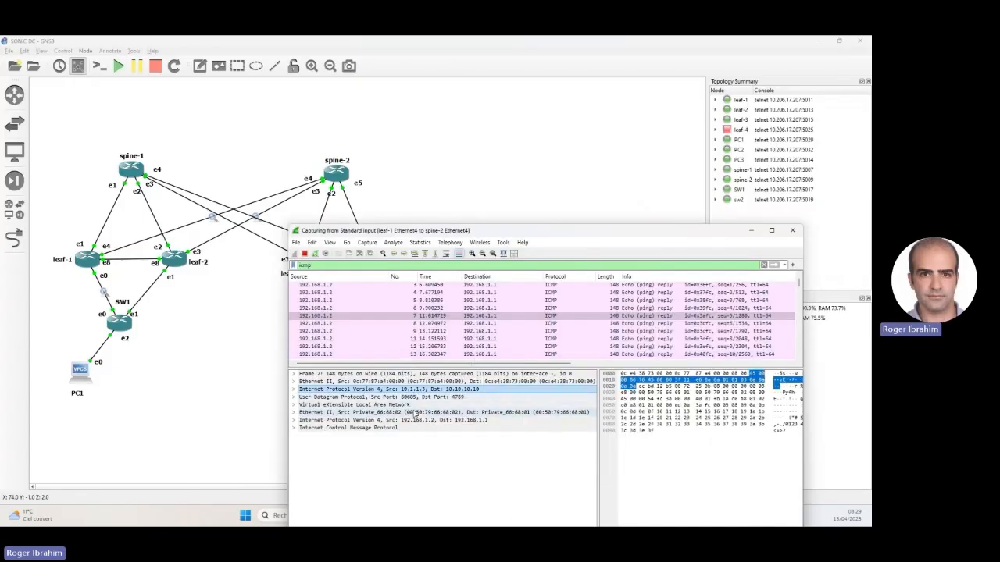
{"action": "left_click_drag", "start_coordinate": [565, 235], "coordinate": [555, 183]}
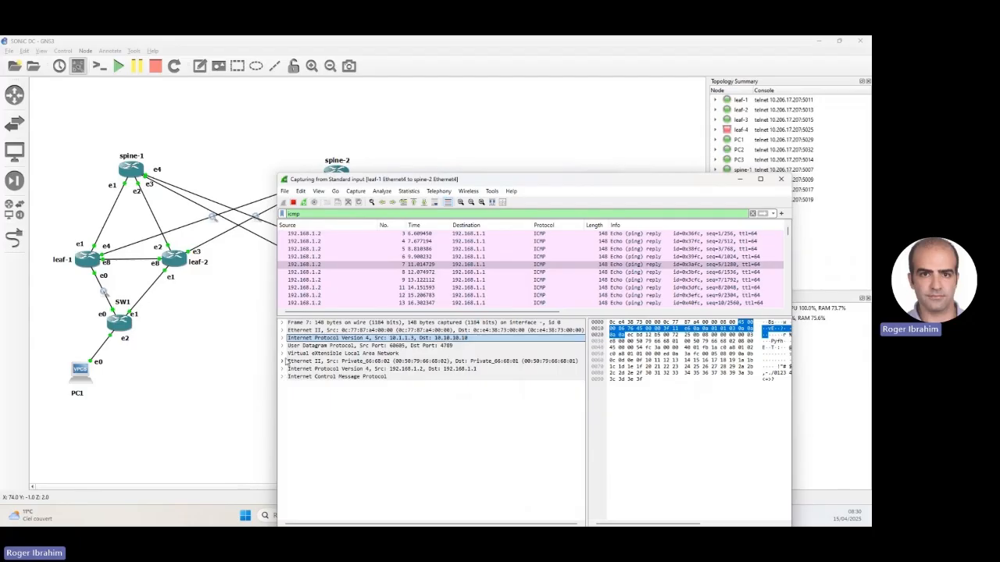
- Check the VXLAN Network Identifier of packet 7's ping reply, collapse the VXLAN header, and examine the inner Ethernet header
{"action": "left_click", "coordinate": [282, 354]}
{"action": "left_click", "coordinate": [370, 377]}
{"action": "left_click", "coordinate": [282, 353]}
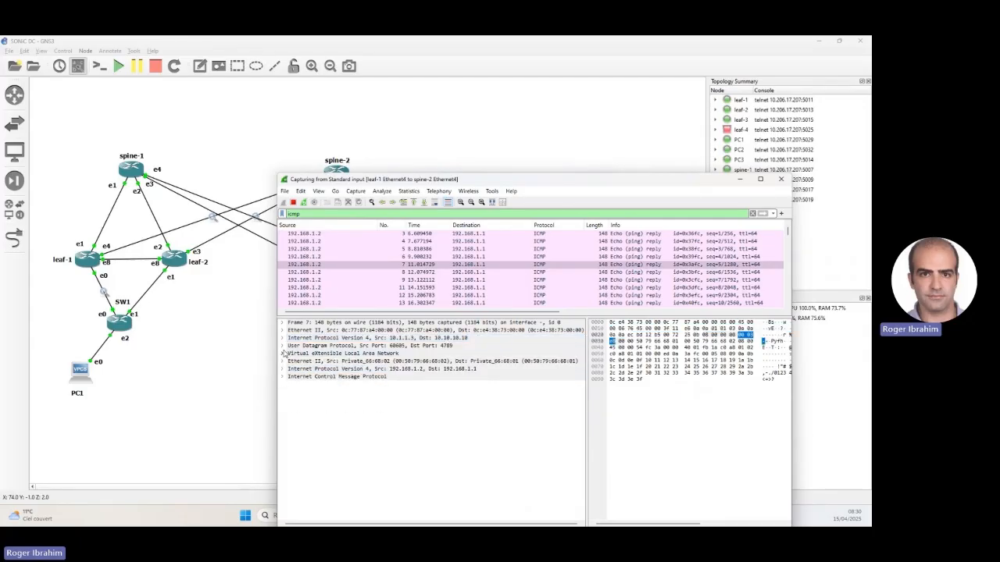
{"action": "left_click", "coordinate": [320, 363]}
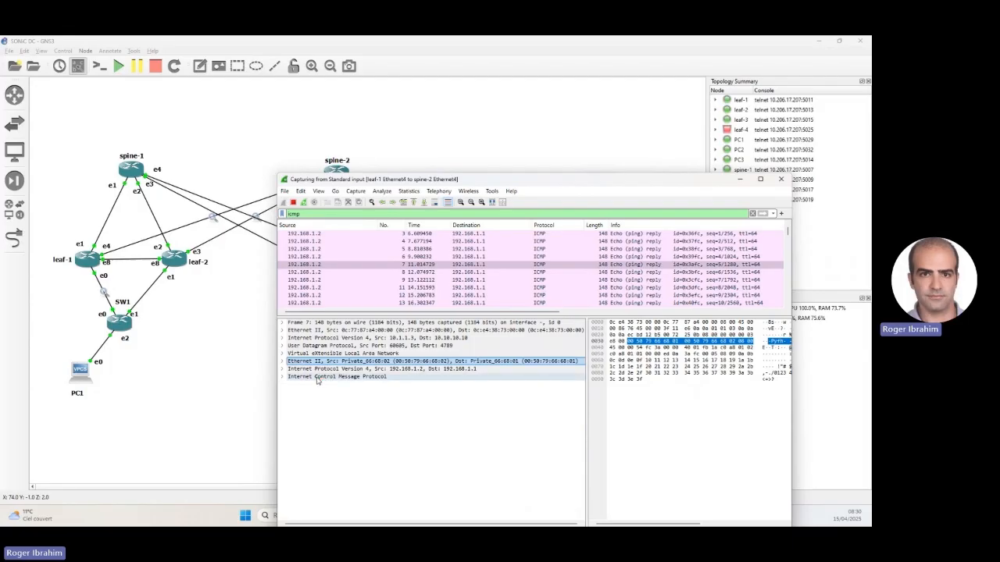
- Move the leaf-1 to spine-2 capture clear of the leaf-1 and leaf-2 links, and stop the ping in PC1's SecureCRT session
{"action": "left_click_drag", "start_coordinate": [358, 181], "coordinate": [431, 66]}
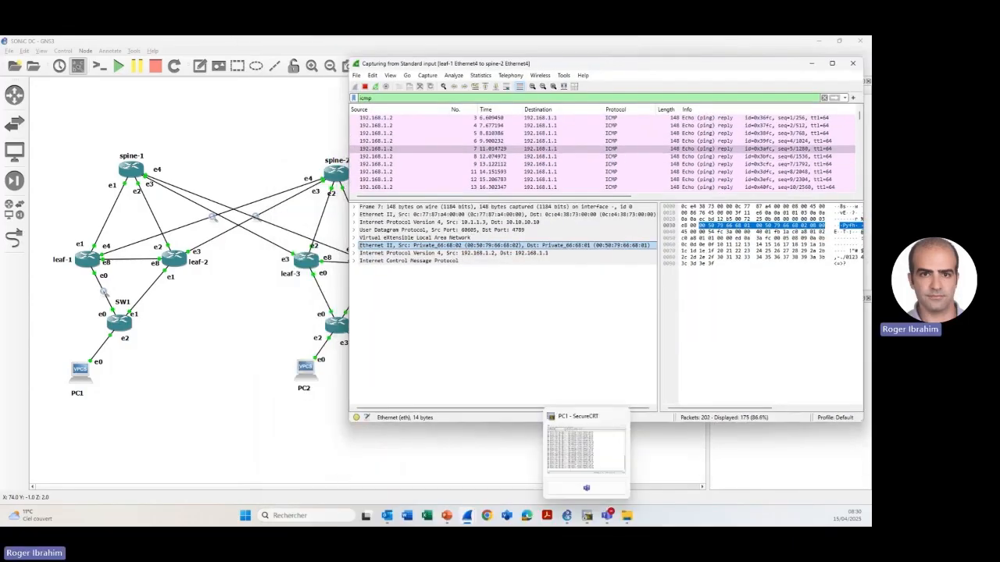
{"action": "left_click", "coordinate": [587, 517]}
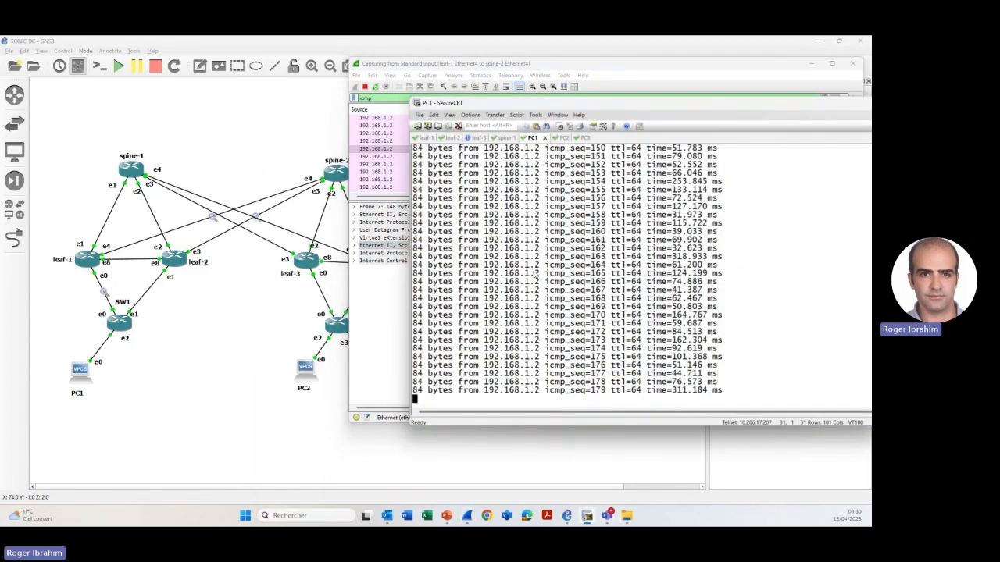
{"action": "key", "text": "ctrl+c"}
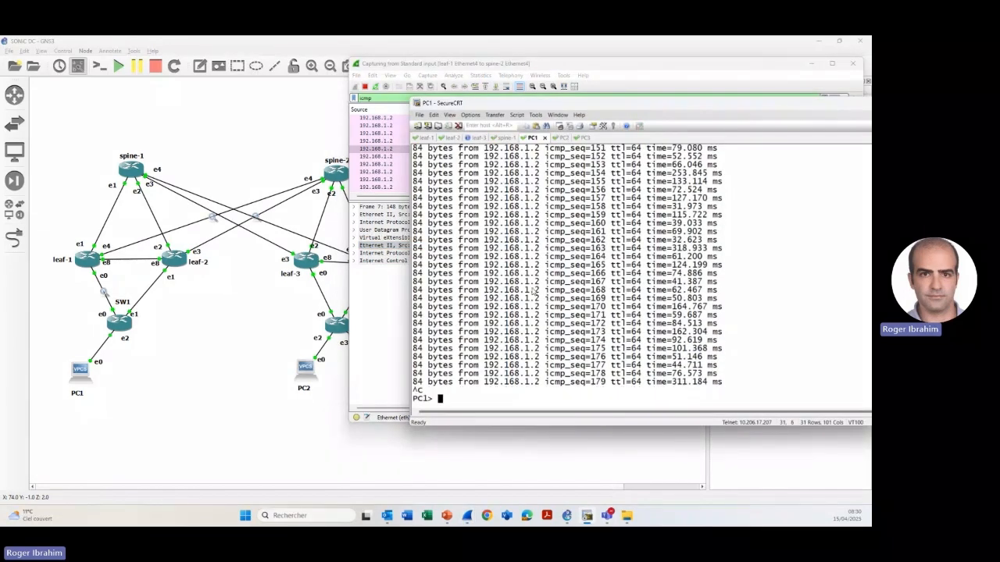
- In the leaf-1 session, list the options of show vxlan and show vxlan remote, and run show vxlan remote mac
{"action": "left_click", "coordinate": [424, 138]}
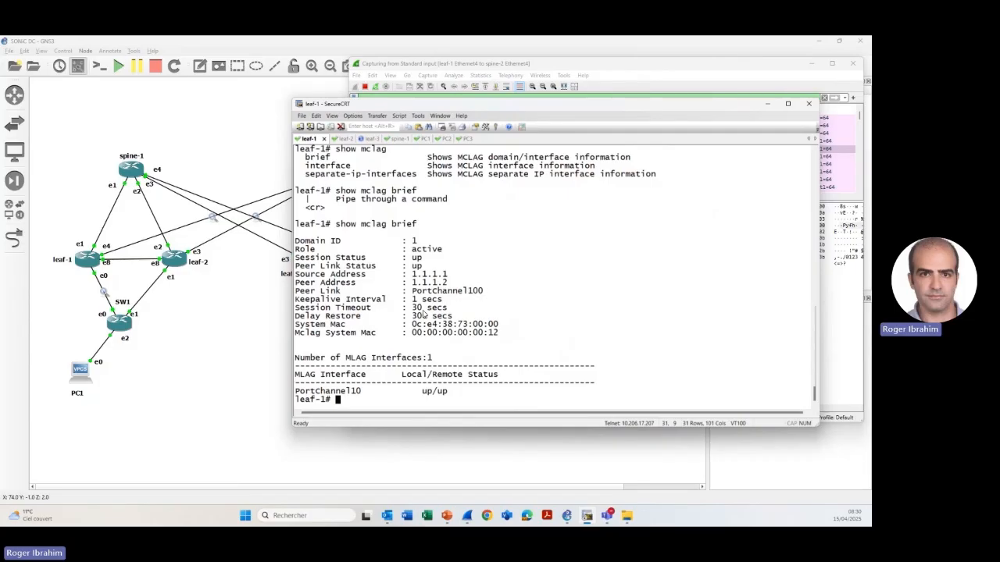
{"action": "type", "text": "show vxlan ?"}
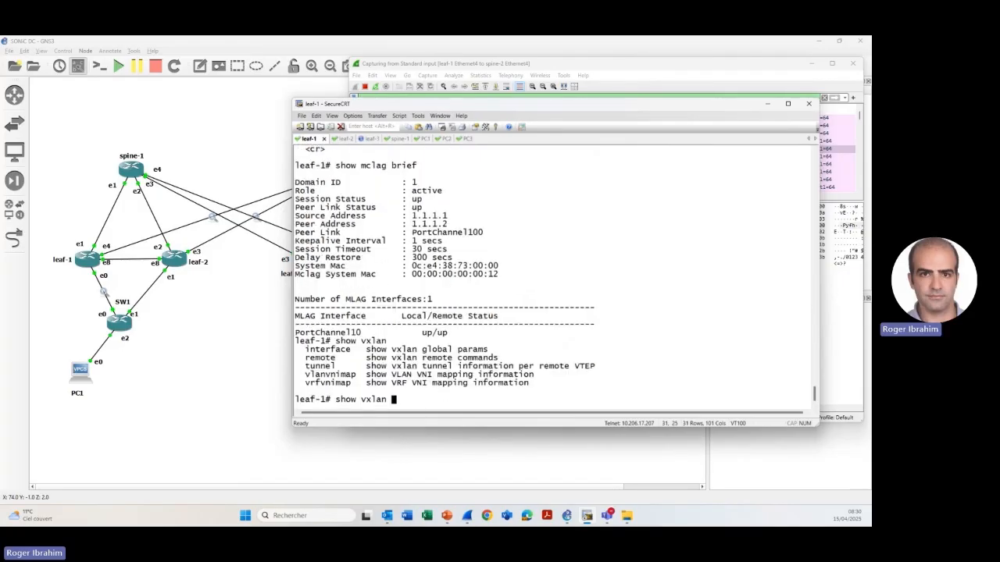
{"action": "type", "text": "remote ?mac"}
{"action": "key", "text": "Return"}
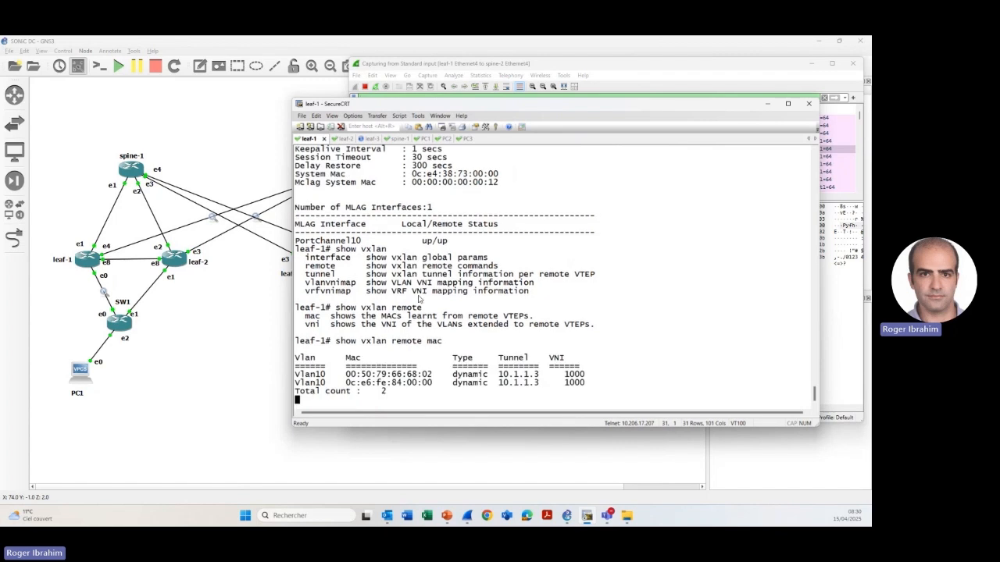
- Highlight the VLAN, tunnel address and MAC address of the first remote MAC entry in turn
{"action": "left_click_drag", "start_coordinate": [305, 375], "coordinate": [324, 375]}
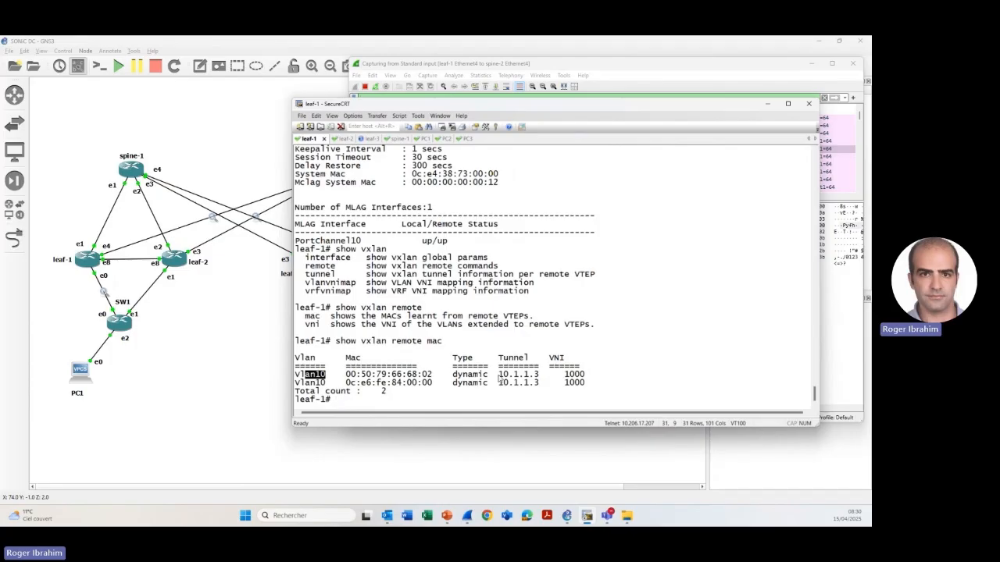
{"action": "left_click_drag", "start_coordinate": [499, 375], "coordinate": [542, 375]}
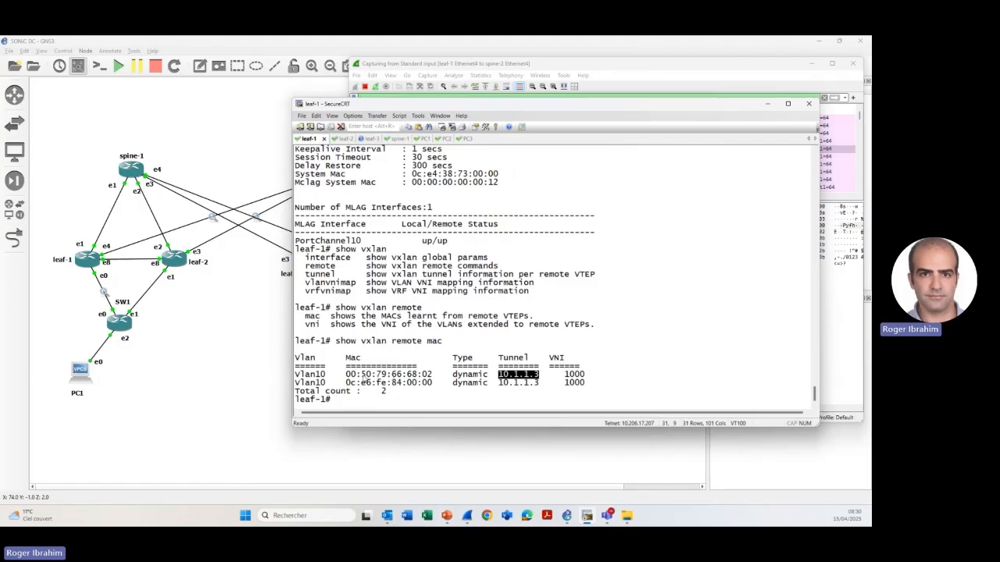
{"action": "left_click_drag", "start_coordinate": [345, 374], "coordinate": [432, 375]}
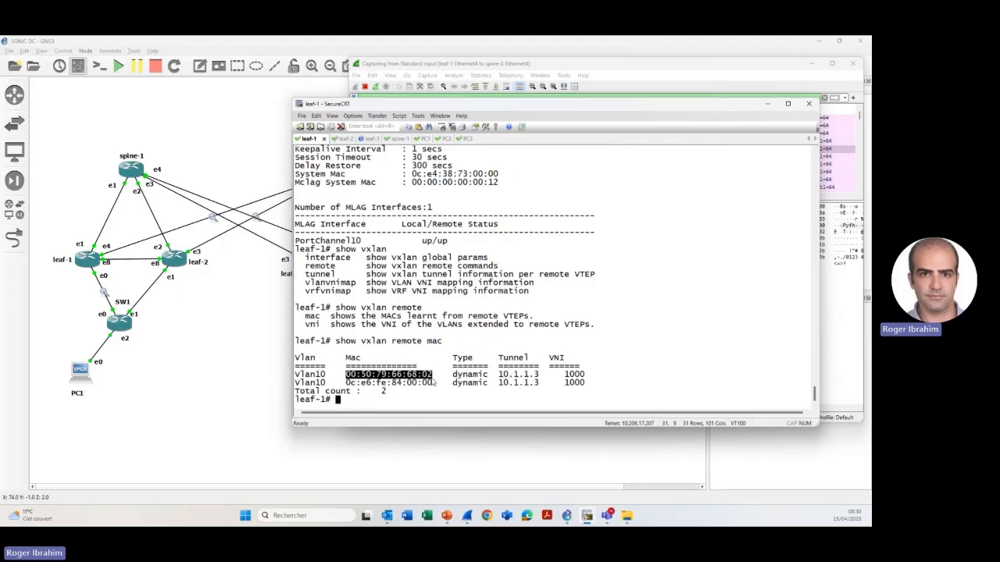
- Move the leaf-1 terminal aside, bring the leaf-1 to spine-2 capture forward, and minimize it to uncover the topology
{"action": "left_click_drag", "start_coordinate": [476, 107], "coordinate": [675, 97]}
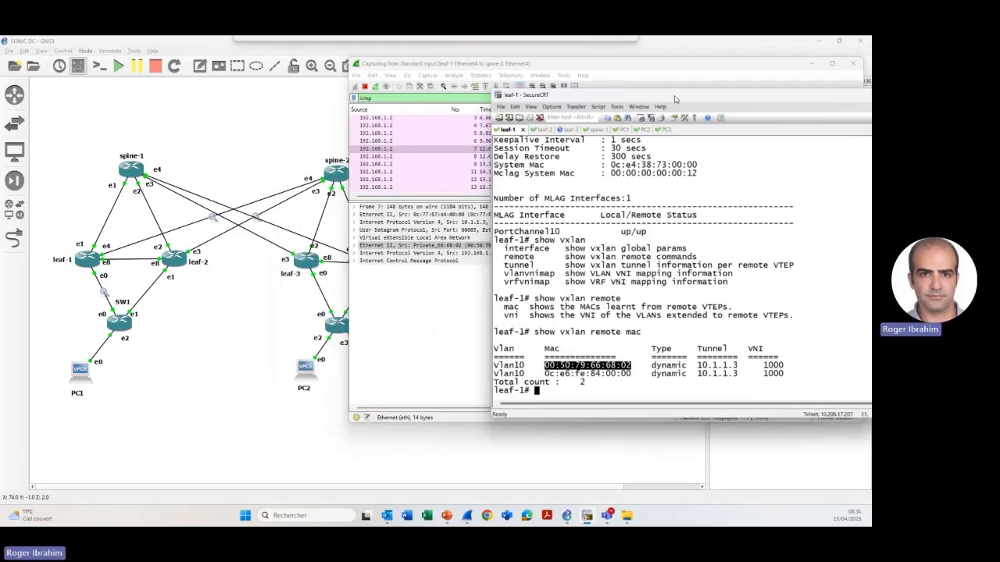
{"action": "left_click", "coordinate": [425, 71]}
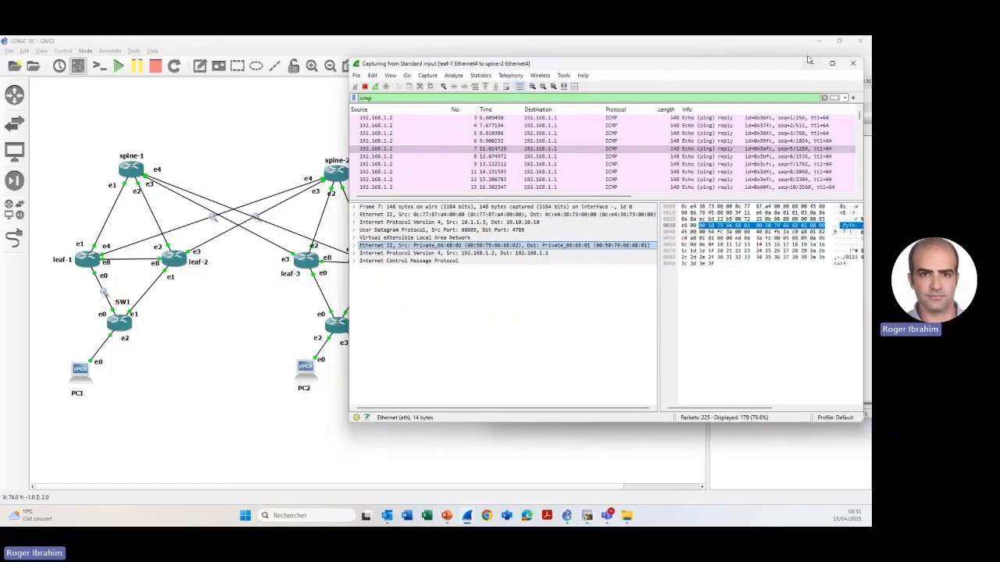
{"action": "left_click", "coordinate": [814, 64]}
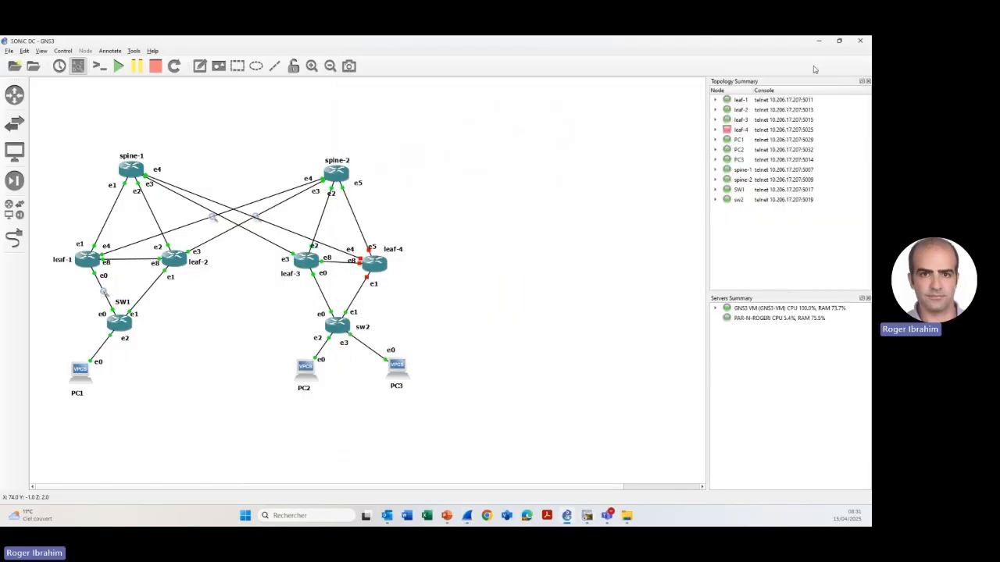
- Open the PC2 session in SecureCRT and highlight its MAC address in the sh ip output for comparison with leaf-1's entry
{"action": "left_click", "coordinate": [589, 518]}
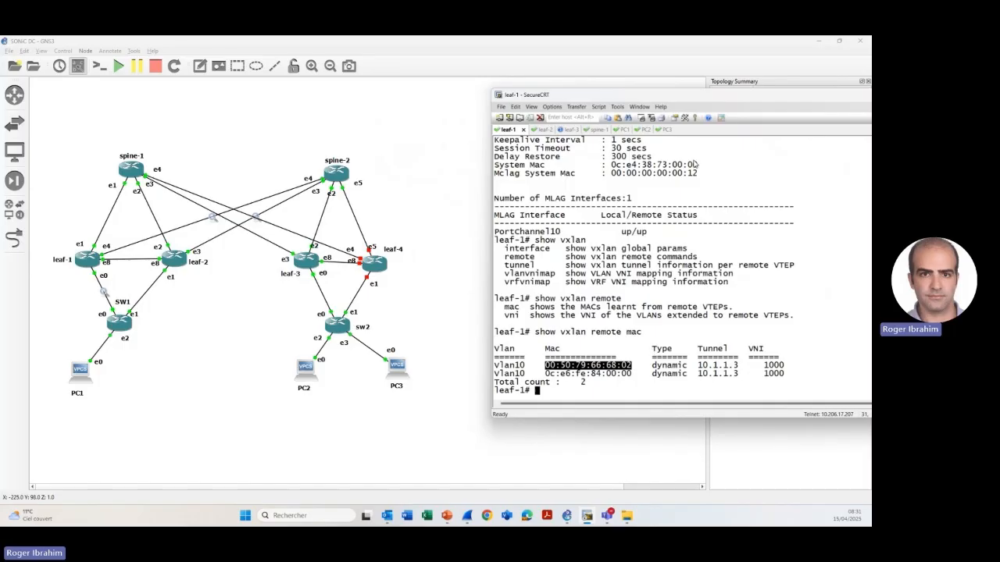
{"action": "left_click", "coordinate": [643, 130]}
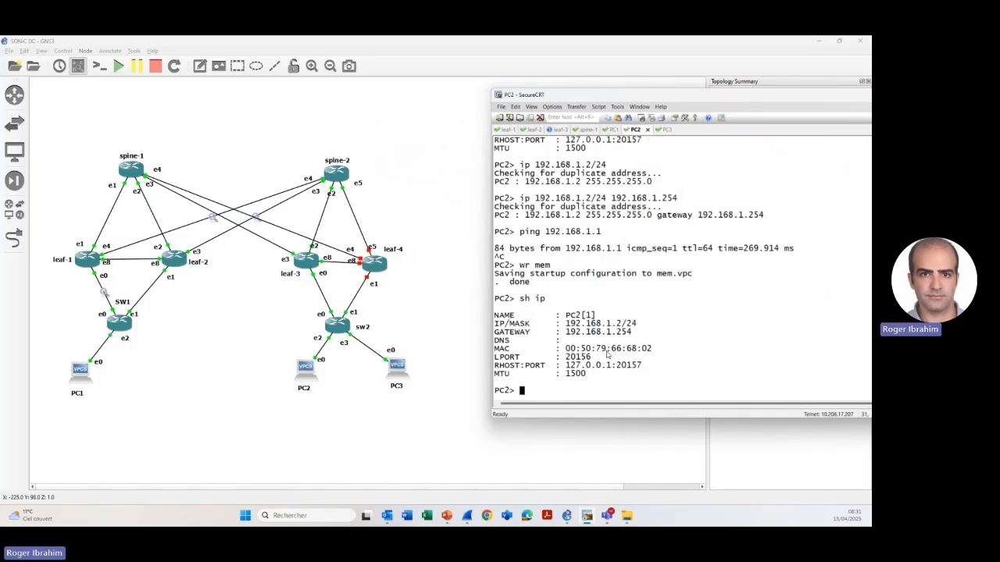
{"action": "left_click_drag", "start_coordinate": [519, 298], "coordinate": [545, 299]}
{"action": "double_click", "coordinate": [589, 349]}
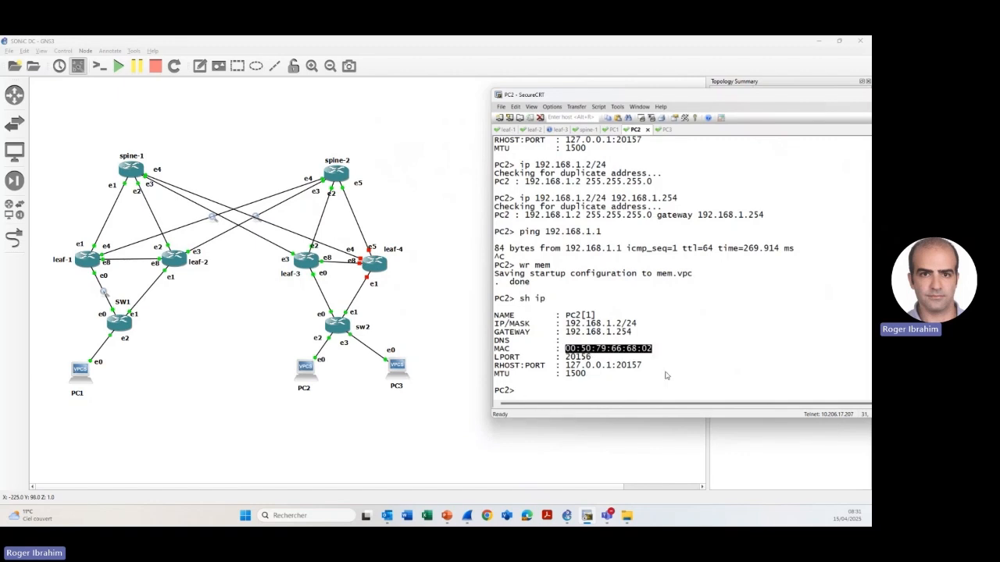
- Return to the leaf-1 session and list the options of show bgp l2vpn evpn route type
{"action": "left_click", "coordinate": [508, 131]}
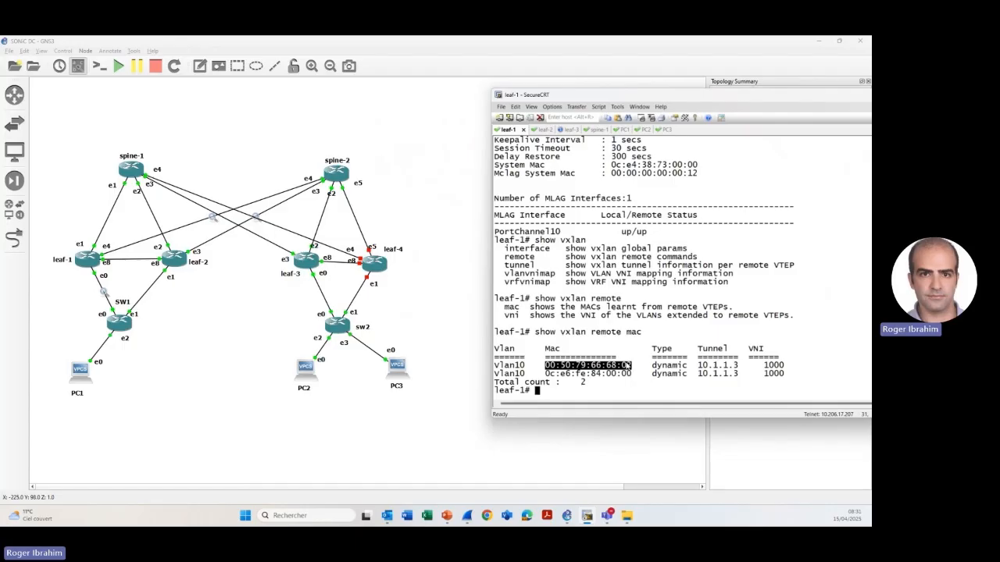
{"action": "left_click_drag", "start_coordinate": [578, 100], "coordinate": [446, 93]}
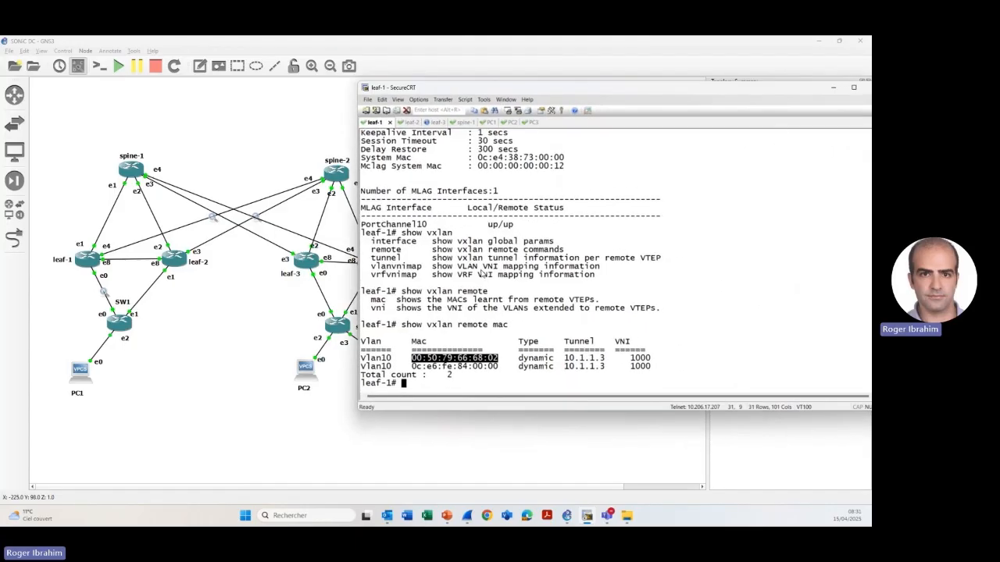
{"action": "type", "text": "sg bgp"}
{"action": "key", "text": "BackSpace"}
{"action": "key", "text": "BackSpace"}
{"action": "key", "text": "BackSpace"}
{"action": "key", "text": "BackSpace"}
{"action": "key", "text": "BackSpace"}
{"action": "type", "text": "how bgp l2vpn evpn route type"}
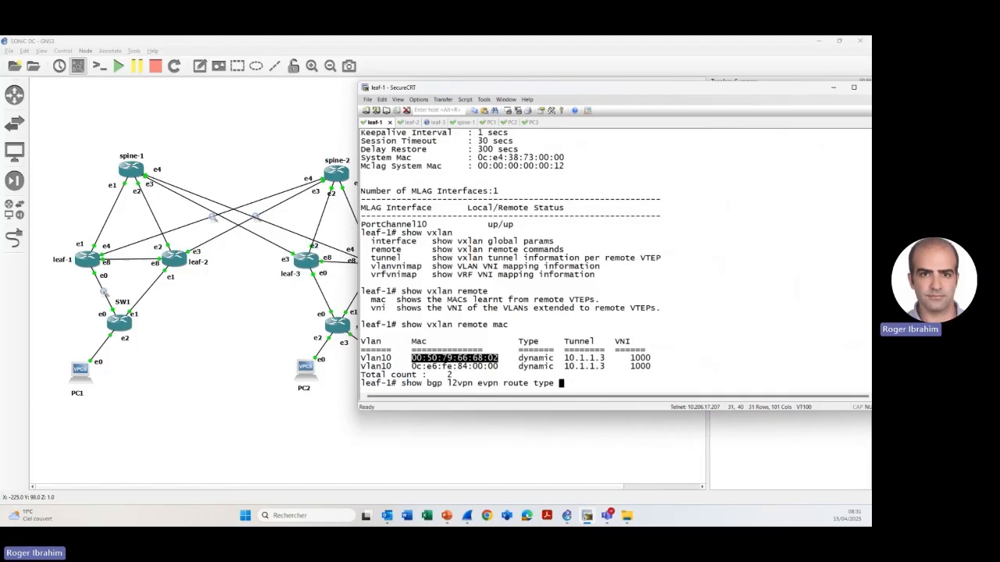
{"action": "key", "text": "question"}
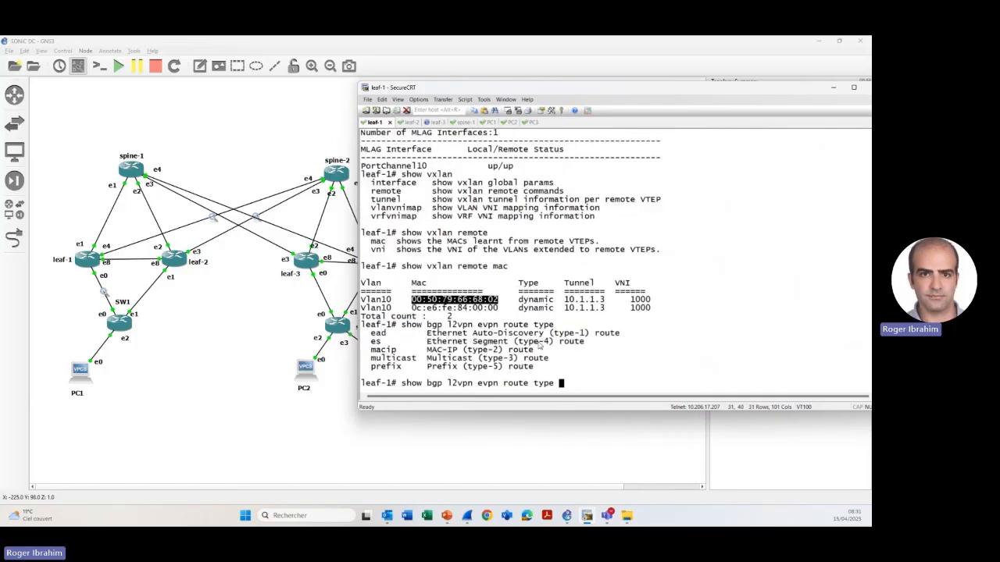
- Highlight the MAC-IP (type-2) route option and run show bgp l2vpn evpn route type macip on leaf-1
{"action": "left_click_drag", "start_coordinate": [428, 351], "coordinate": [520, 351]}
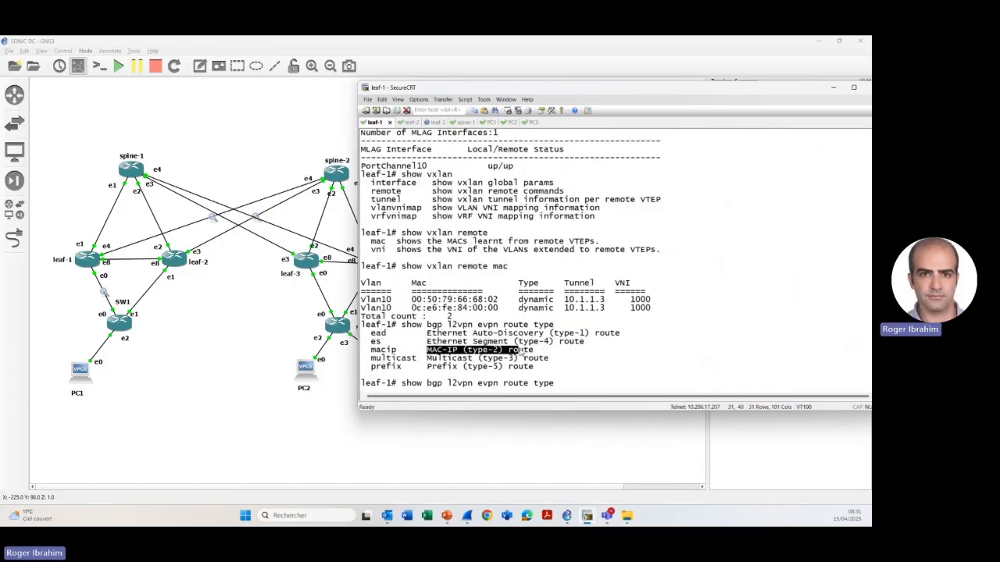
{"action": "type", "text": "macip"}
{"action": "key", "text": "Return"}
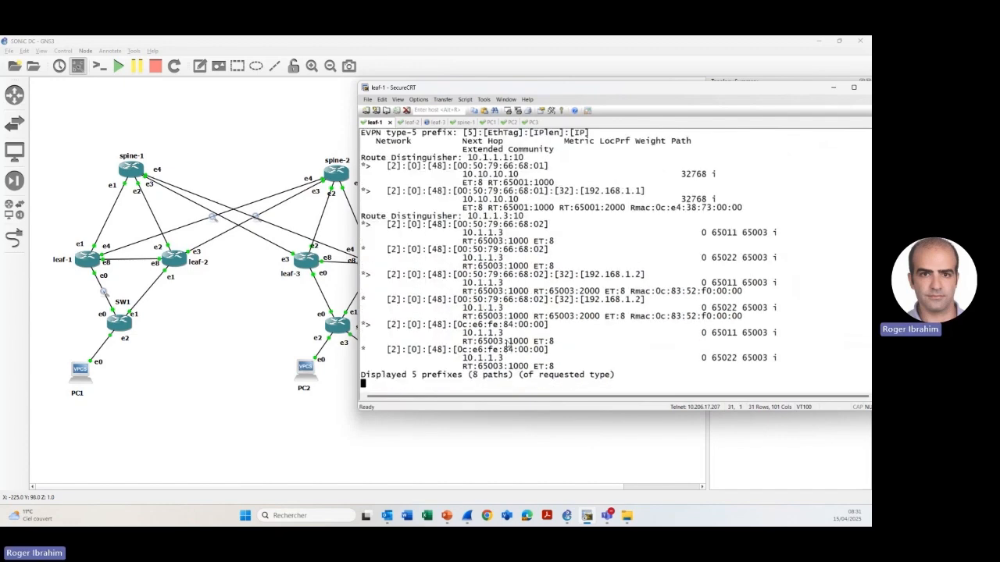
- Move the leaf-1 terminal aside to uncover the topology and highlight the 10.1.1.3 route distinguisher in the type-2 route output
{"action": "scroll", "coordinate": [390, 312], "scroll_direction": "up", "scroll_amount": 1}
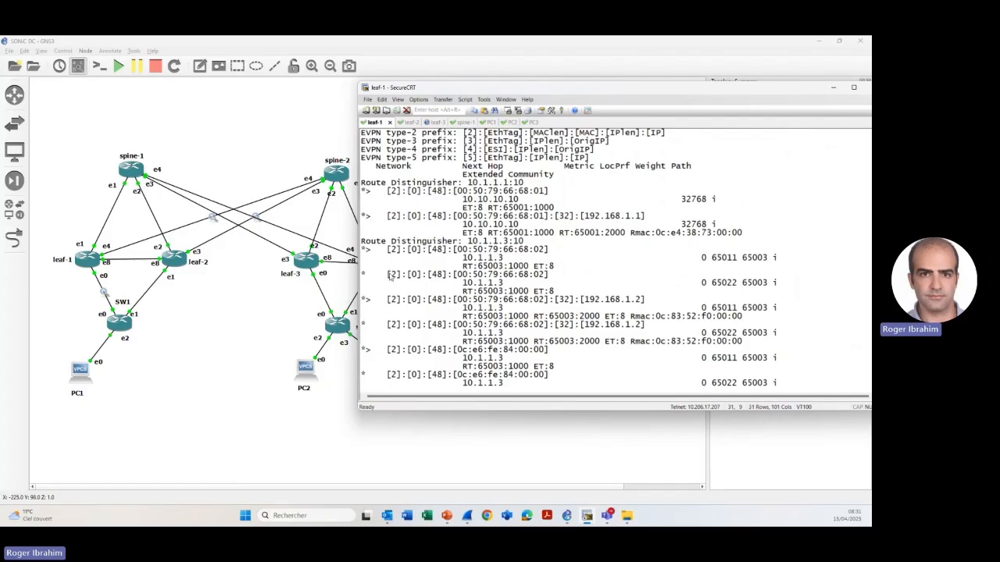
{"action": "left_click_drag", "start_coordinate": [409, 89], "coordinate": [465, 89]}
{"action": "left_click_drag", "start_coordinate": [519, 243], "coordinate": [569, 249]}
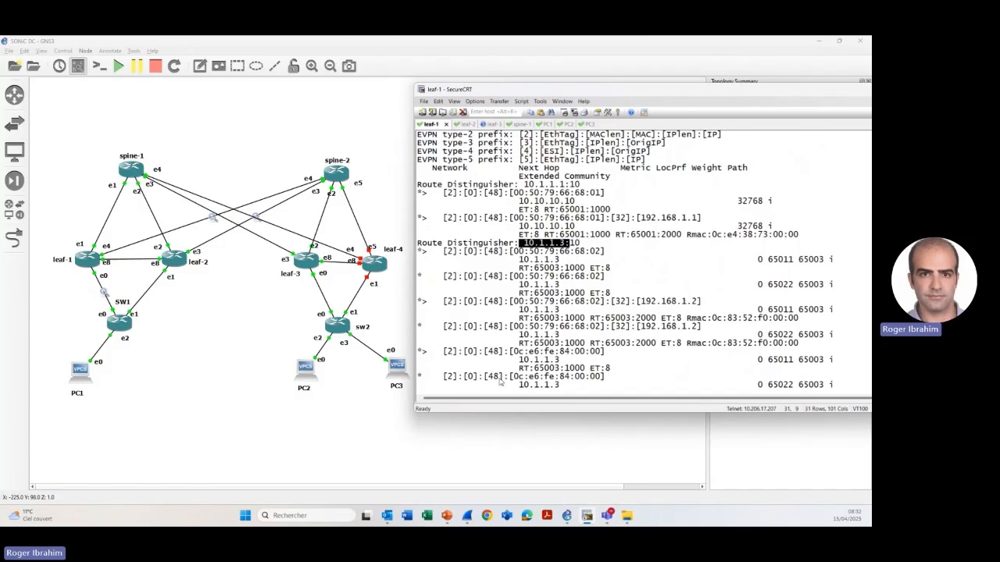
{"action": "scroll", "coordinate": [488, 367], "scroll_direction": "up", "scroll_amount": 1}
{"action": "scroll", "coordinate": [482, 363], "scroll_direction": "up", "scroll_amount": 2}
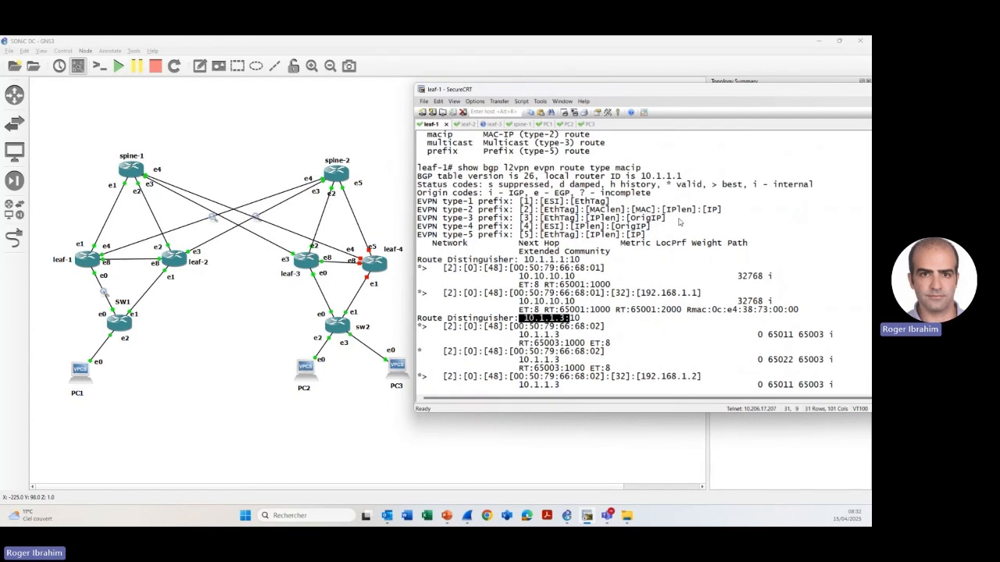
{"action": "scroll", "coordinate": [513, 281], "scroll_direction": "down", "scroll_amount": 2}
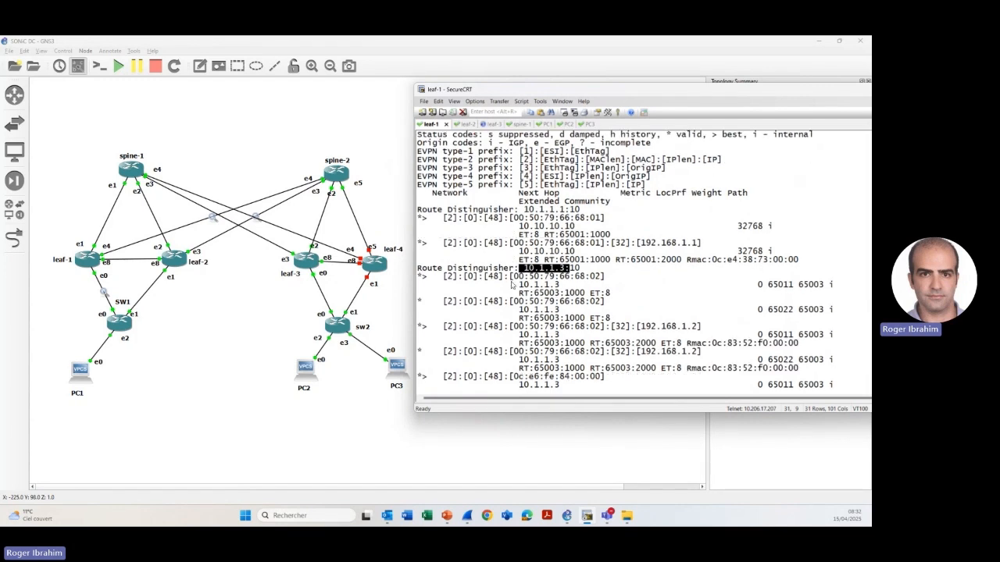
- Highlight the first route under distinguisher 10.1.1.3:10, including its MAC length, MAC address, next hop and AS path in turn
{"action": "left_click_drag", "start_coordinate": [448, 277], "coordinate": [607, 279]}
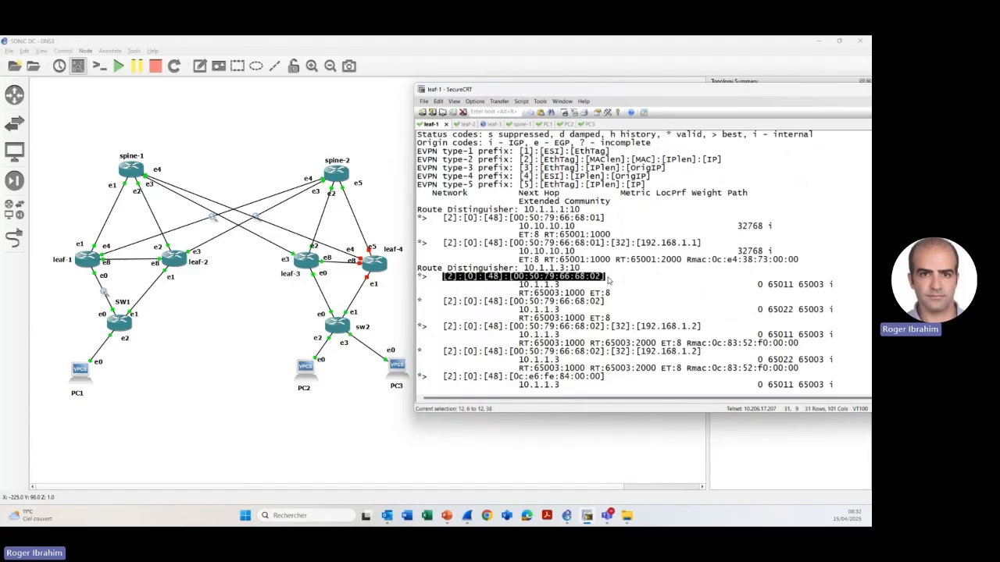
{"action": "left_click", "coordinate": [493, 278]}
{"action": "left_click_drag", "start_coordinate": [488, 277], "coordinate": [499, 277]}
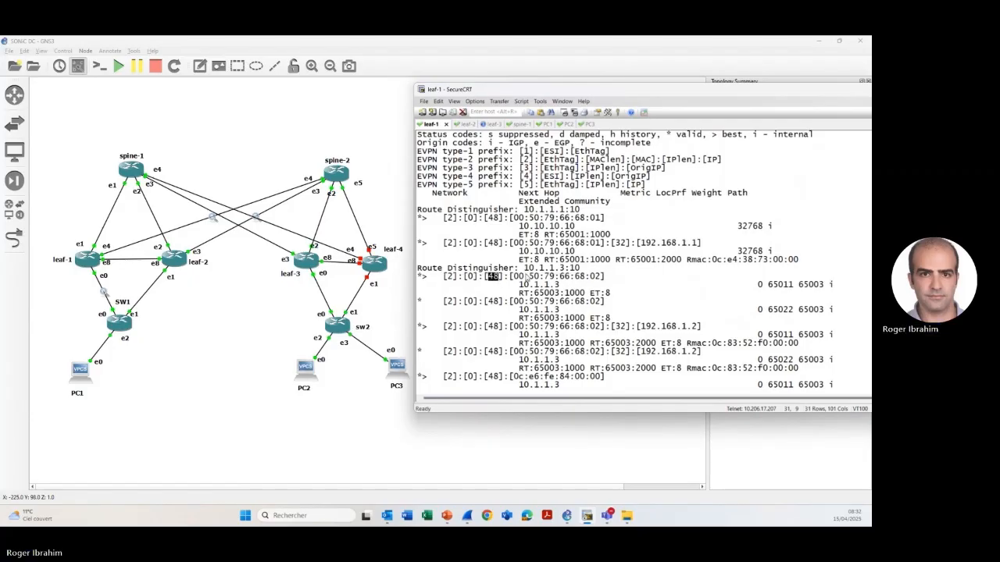
{"action": "left_click_drag", "start_coordinate": [512, 278], "coordinate": [595, 280]}
{"action": "left_click_drag", "start_coordinate": [519, 286], "coordinate": [556, 289]}
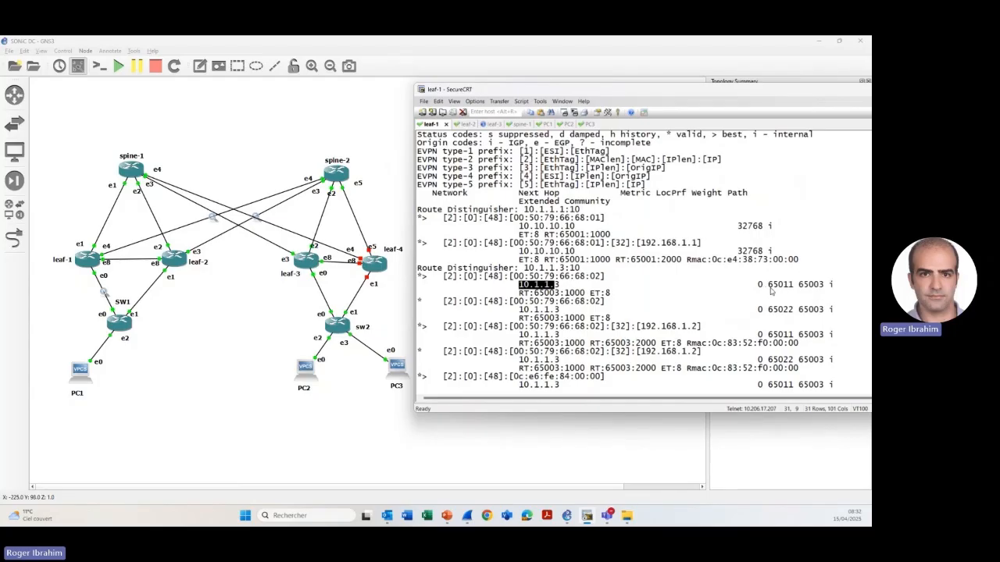
{"action": "left_click_drag", "start_coordinate": [767, 287], "coordinate": [825, 288]}
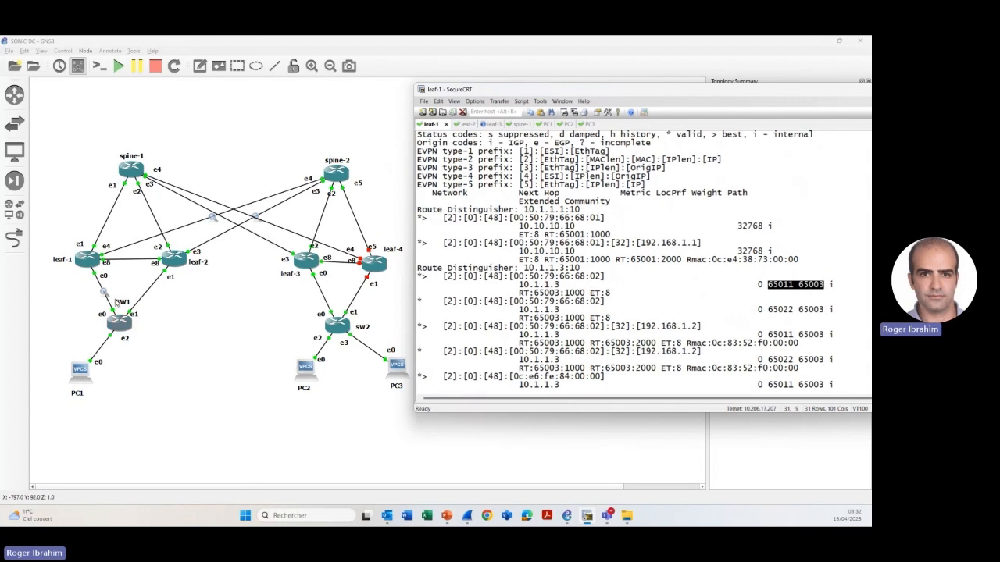
{"action": "left_click_drag", "start_coordinate": [553, 90], "coordinate": [521, 84]}
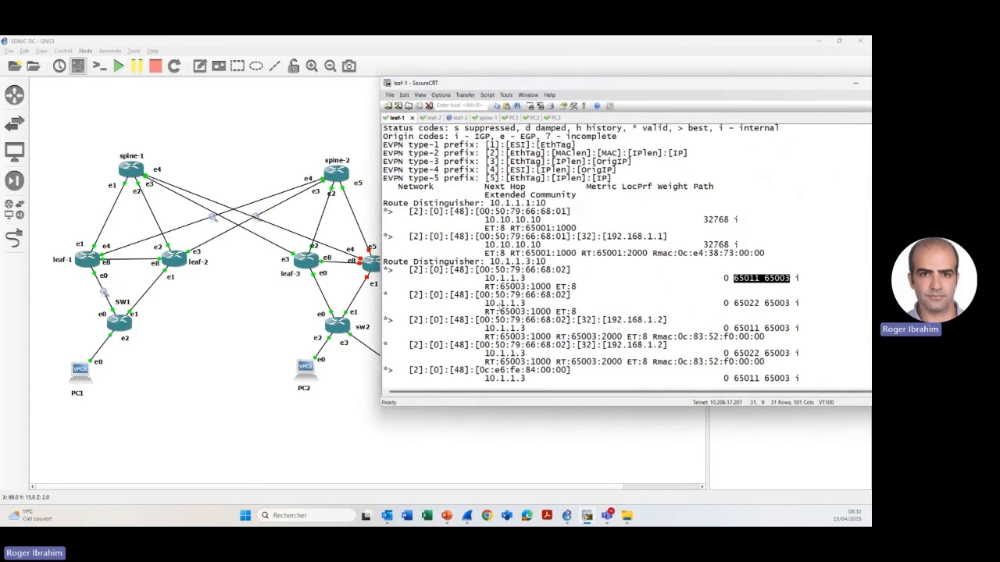
- Highlight the MAC-IP routes carrying 192.168.1.1 and 192.168.1.2 in turn in the EVPN output
{"action": "scroll", "coordinate": [501, 312], "scroll_direction": "down", "scroll_amount": 2}
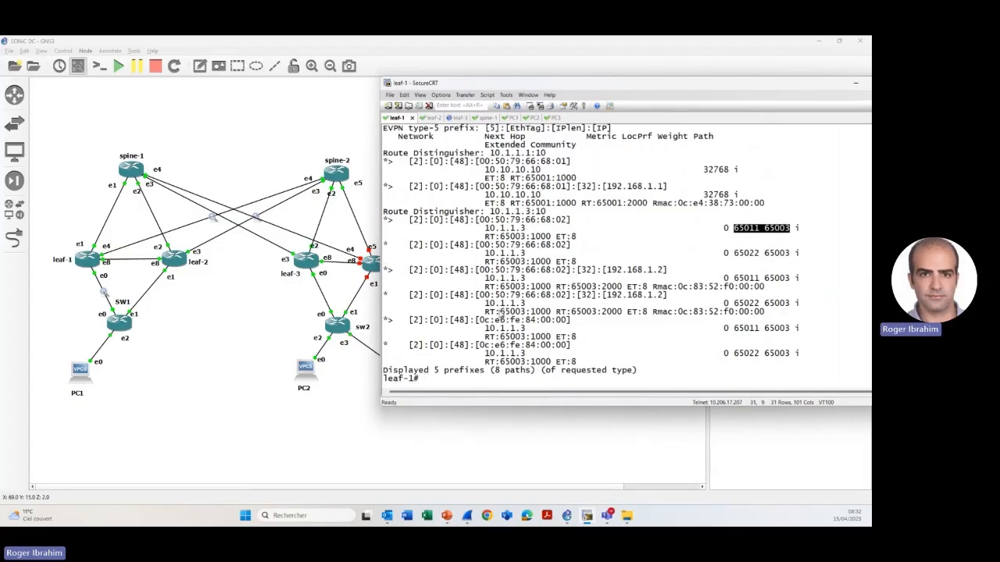
{"action": "scroll", "coordinate": [574, 278], "scroll_direction": "up", "scroll_amount": 1}
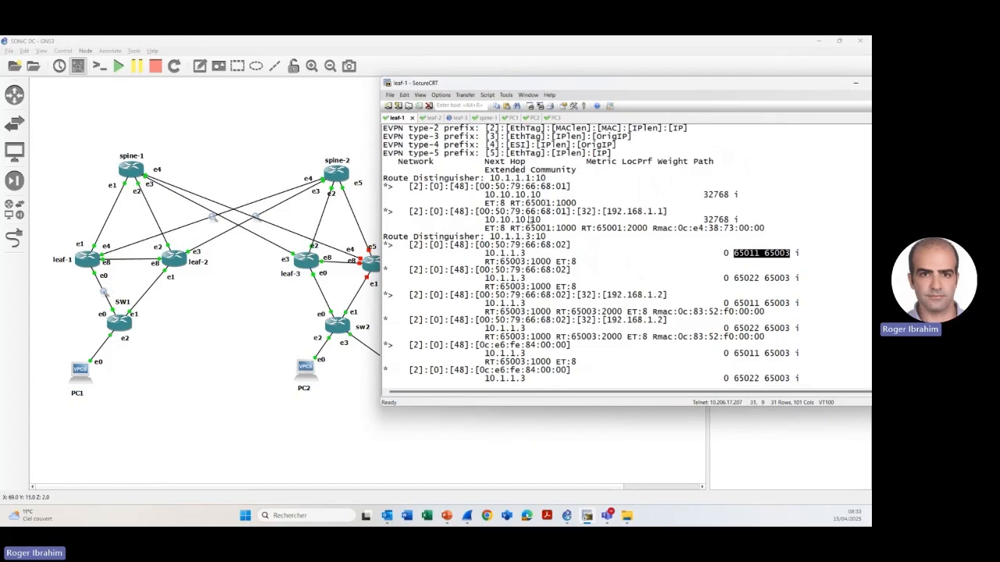
{"action": "left_click_drag", "start_coordinate": [409, 212], "coordinate": [675, 218]}
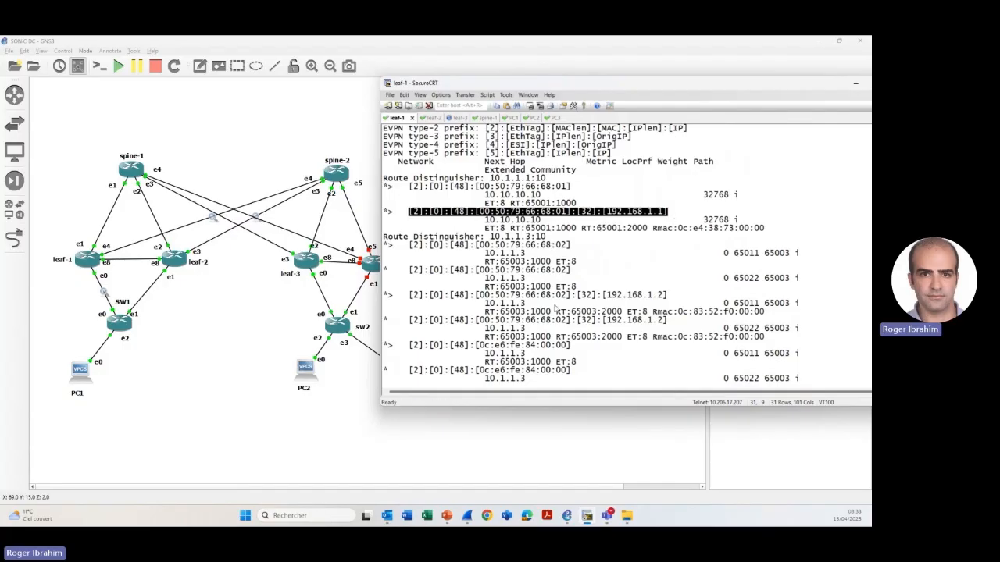
{"action": "left_click_drag", "start_coordinate": [403, 297], "coordinate": [666, 297]}
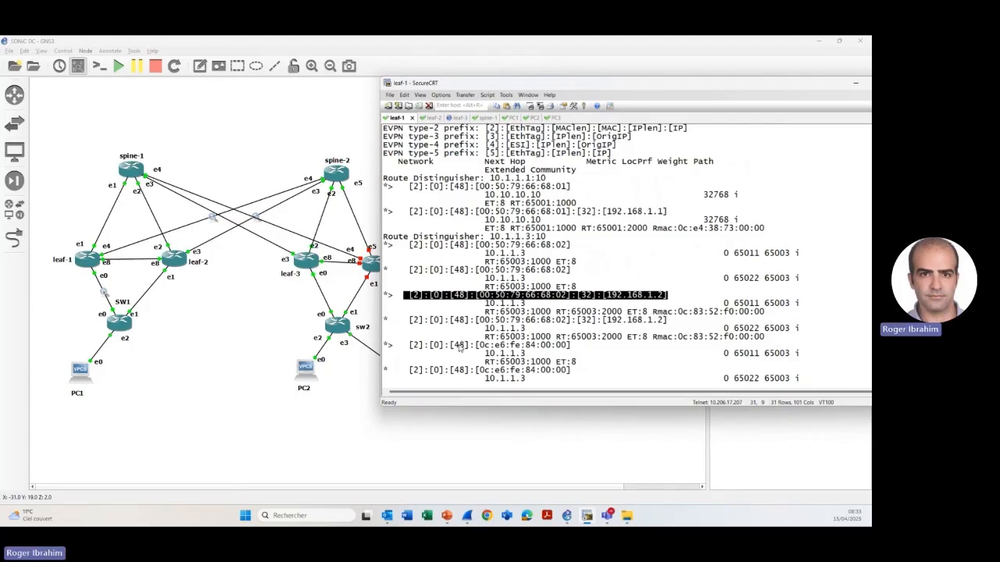
- At a fresh leaf-1 prompt, list the options of clear bgp and clear bgp all
{"action": "key", "text": "Return"}
{"action": "key", "text": "Return"}
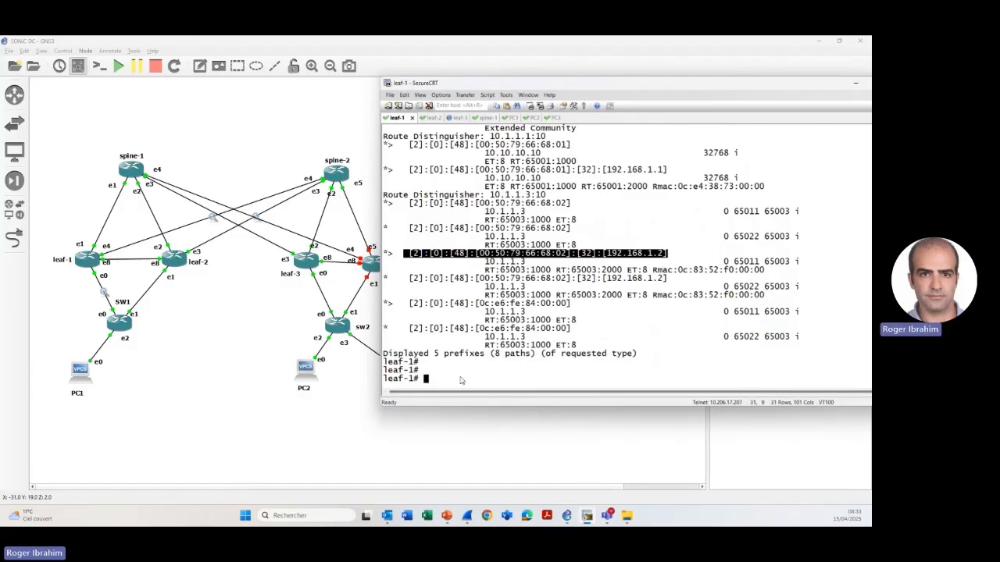
{"action": "type", "text": "clear "}
{"action": "type", "text": "bgp"}
{"action": "type", "text": " ?"}
{"action": "type", "text": "all ?"}
{"action": "key", "text": "BackSpace"}
{"action": "key", "text": "BackSpace"}
{"action": "key", "text": "BackSpace"}
{"action": "key", "text": "BackSpace"}
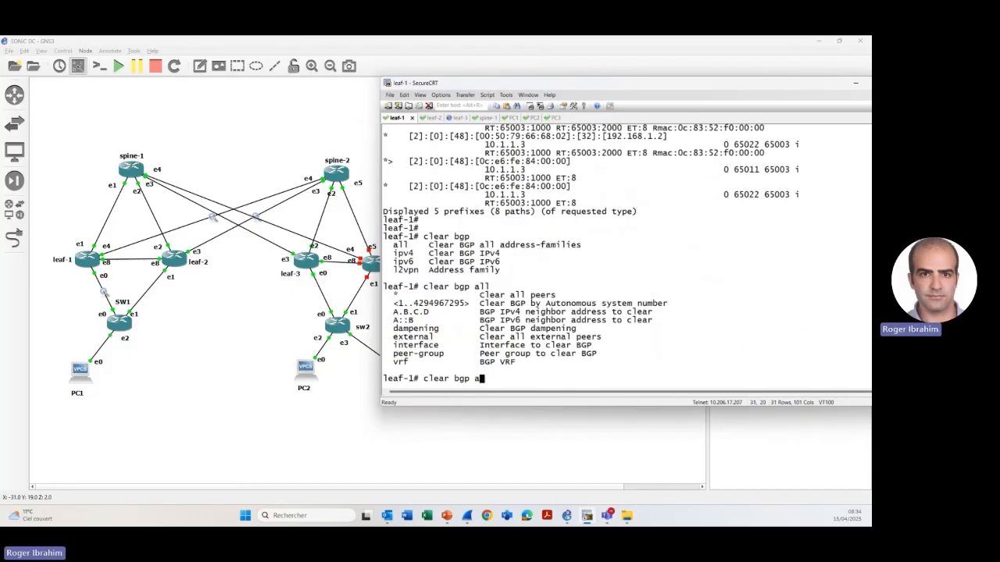
- Check the options of clear bgp l2vpn evpn and clear all EVPN peers with clear bgp l2vpn evpn *
{"action": "type", "text": "?l2v"}
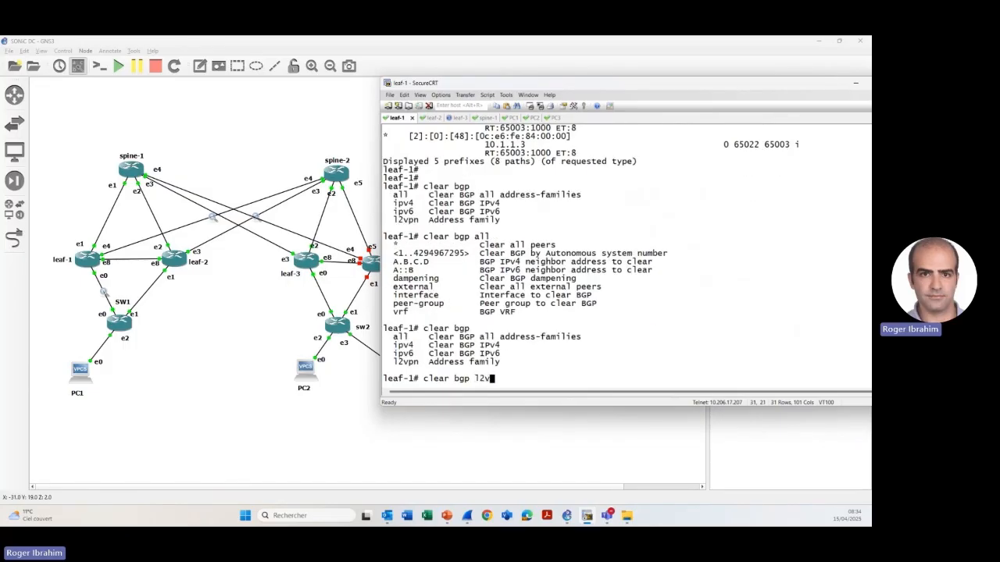
{"action": "type", "text": "pn ?evpn "}
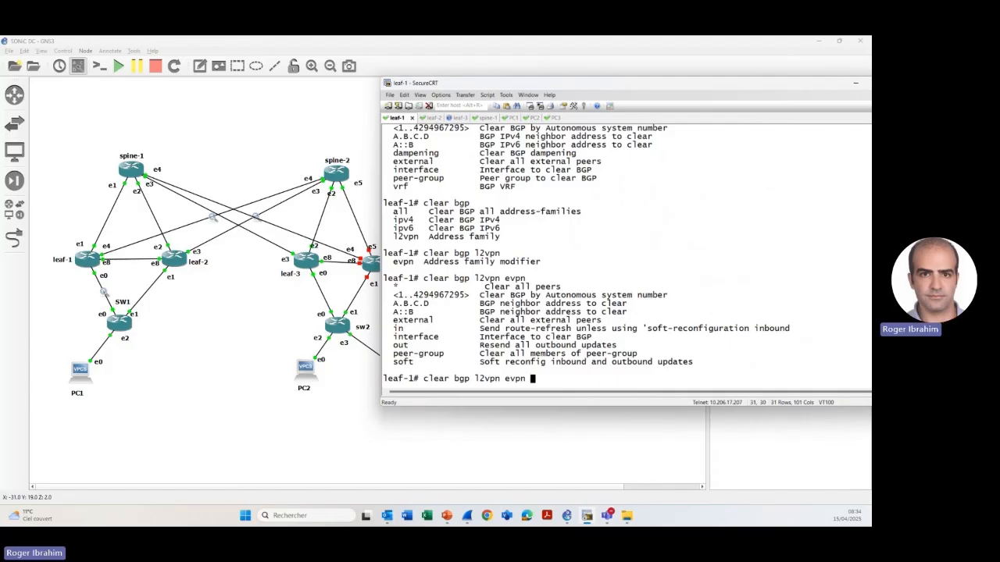
{"action": "type", "text": "?*"}
{"action": "key", "text": "Return"}
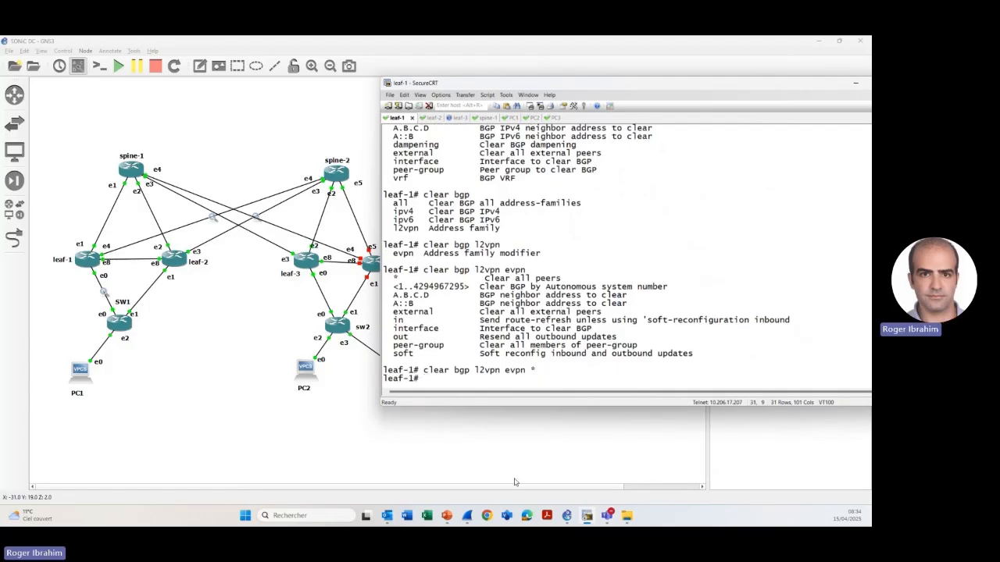
- Bring the leaf-1 to spine-2 Wireshark capture forward and filter it by bgp
{"action": "mouse_move", "coordinate": [462, 519]}
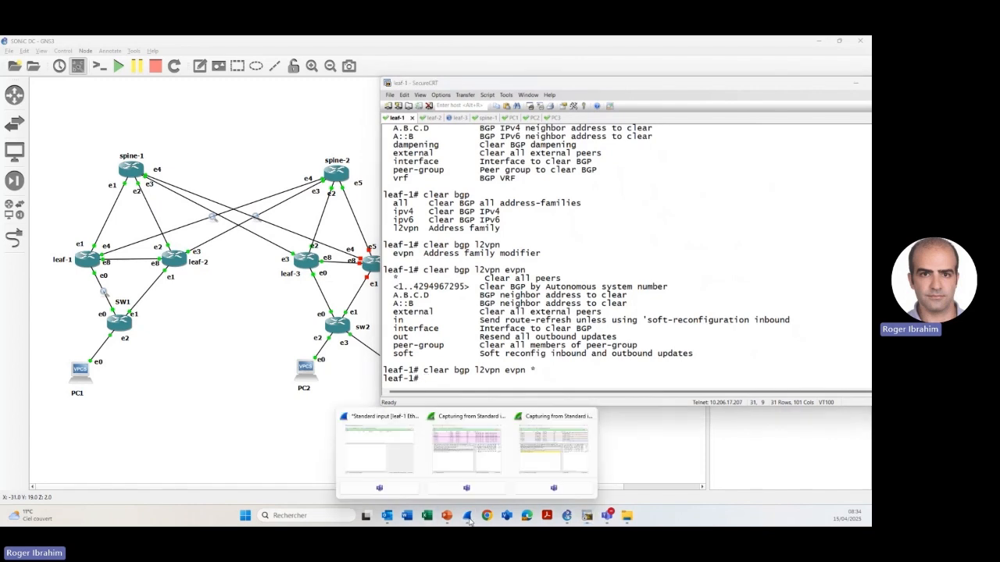
{"action": "left_click", "coordinate": [461, 455]}
{"action": "left_click_drag", "start_coordinate": [426, 98], "coordinate": [308, 97]}
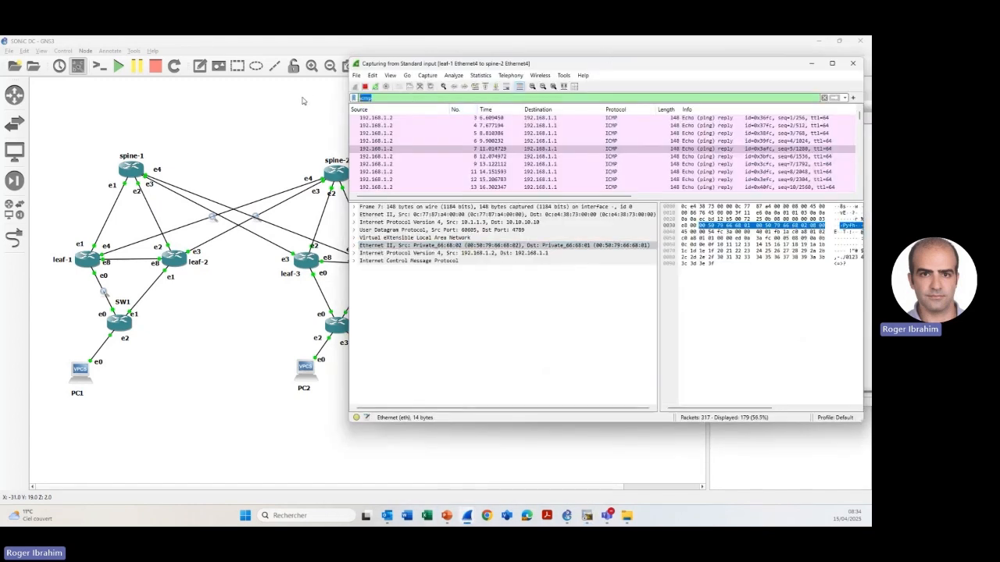
{"action": "type", "text": "bgp"}
{"action": "key", "text": "Return"}
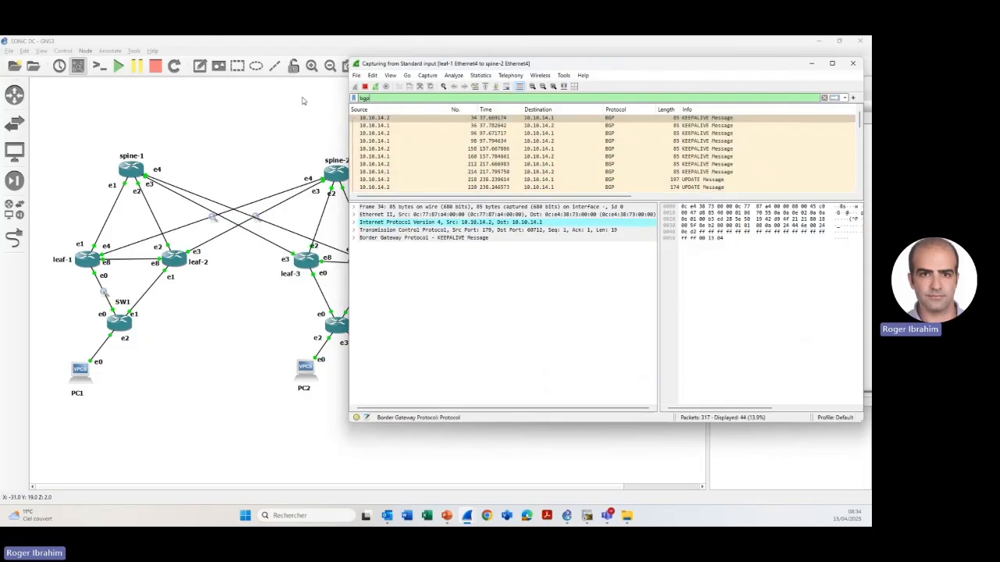
- Select the UPDATE message in packet 218, expand its Border Gateway Protocol details and path attributes, and highlight the message type
{"action": "scroll", "coordinate": [684, 187], "scroll_direction": "right", "scroll_amount": 5}
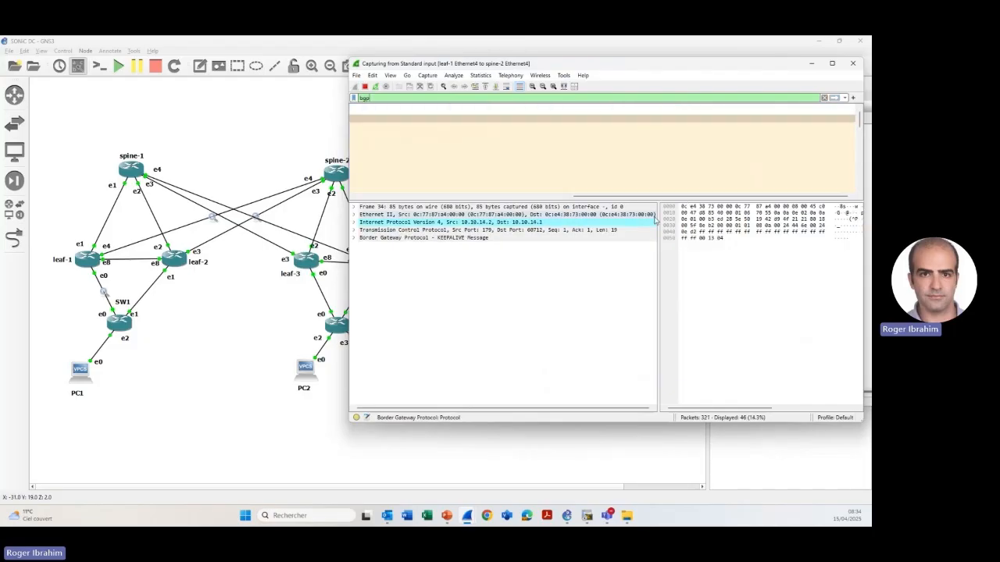
{"action": "left_click_drag", "start_coordinate": [643, 196], "coordinate": [424, 197]}
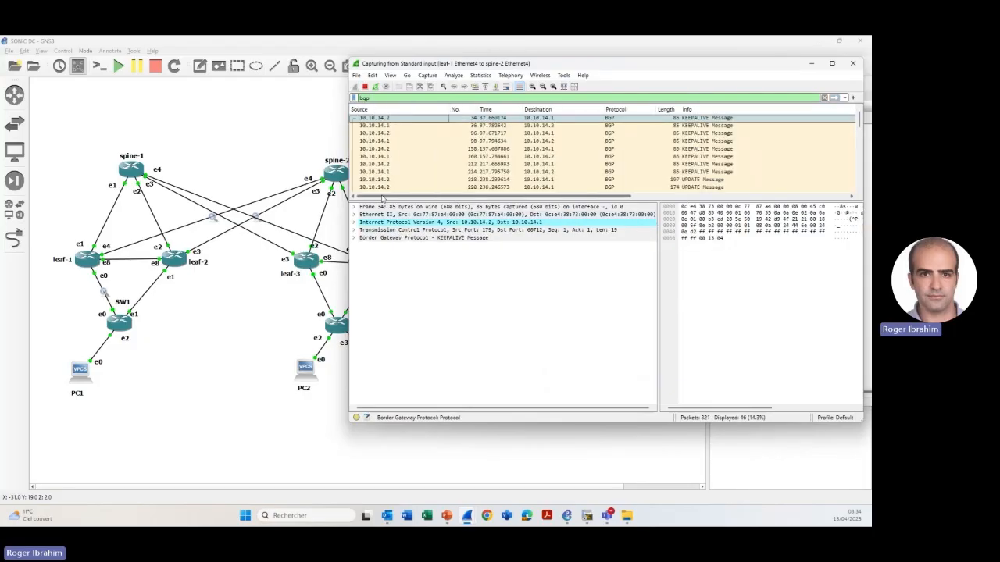
{"action": "left_click", "coordinate": [686, 173]}
{"action": "left_click", "coordinate": [690, 181]}
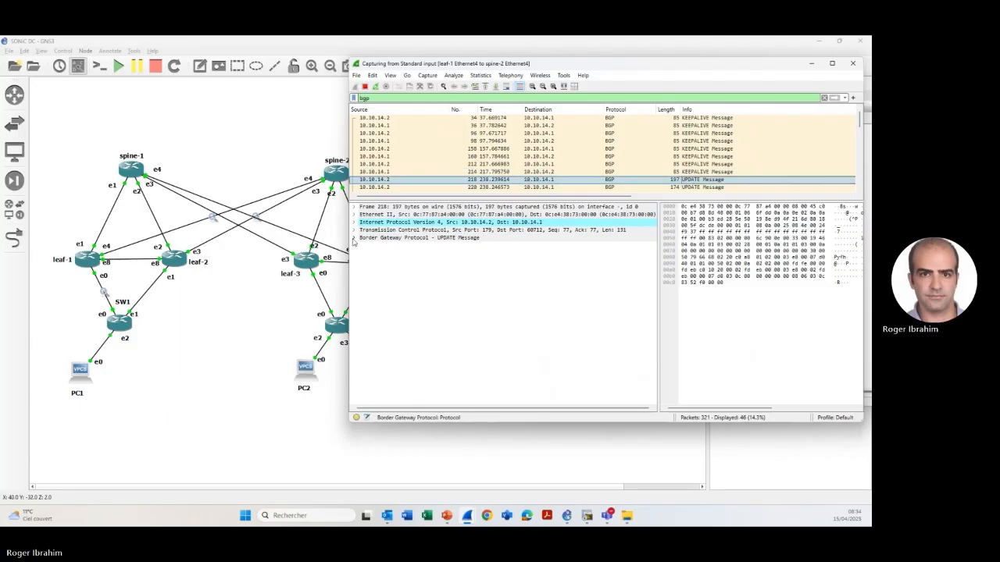
{"action": "left_click", "coordinate": [354, 237]}
{"action": "left_click", "coordinate": [363, 286]}
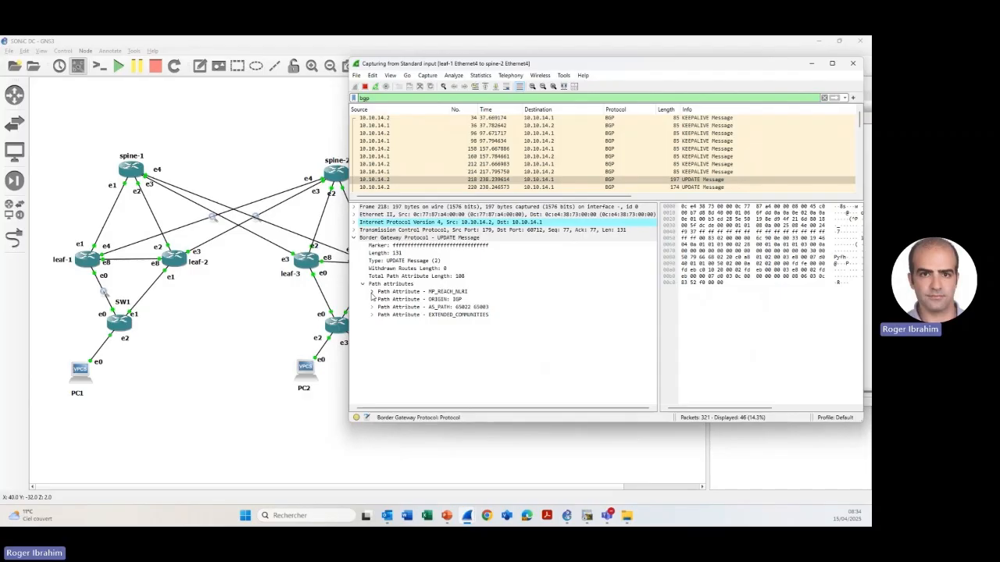
{"action": "left_click", "coordinate": [395, 260]}
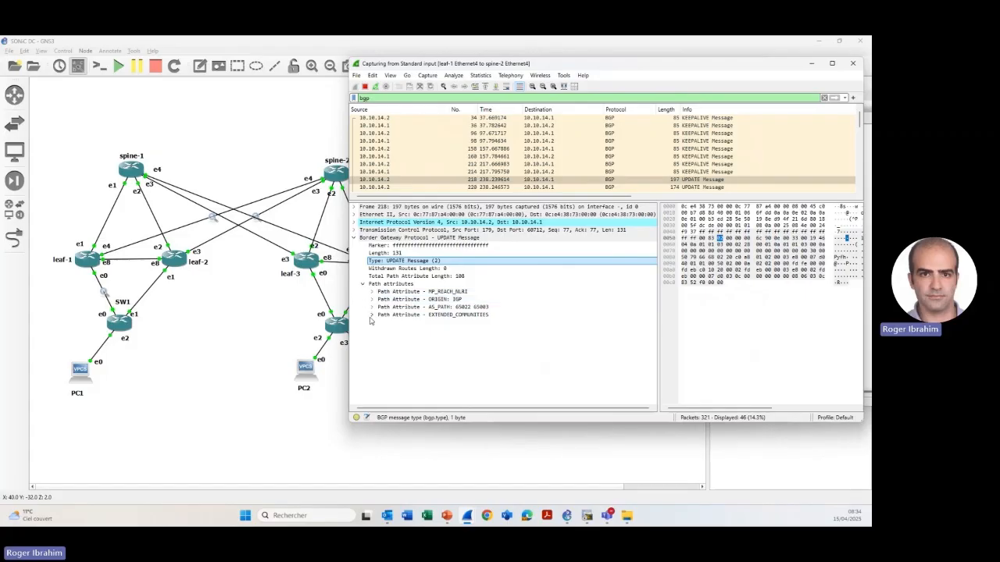
- Inspect the EXTENDED_COMMUNITIES attribute, collapse it, and expand the MP_REACH_NLRI path attribute
{"action": "left_click", "coordinate": [372, 316]}
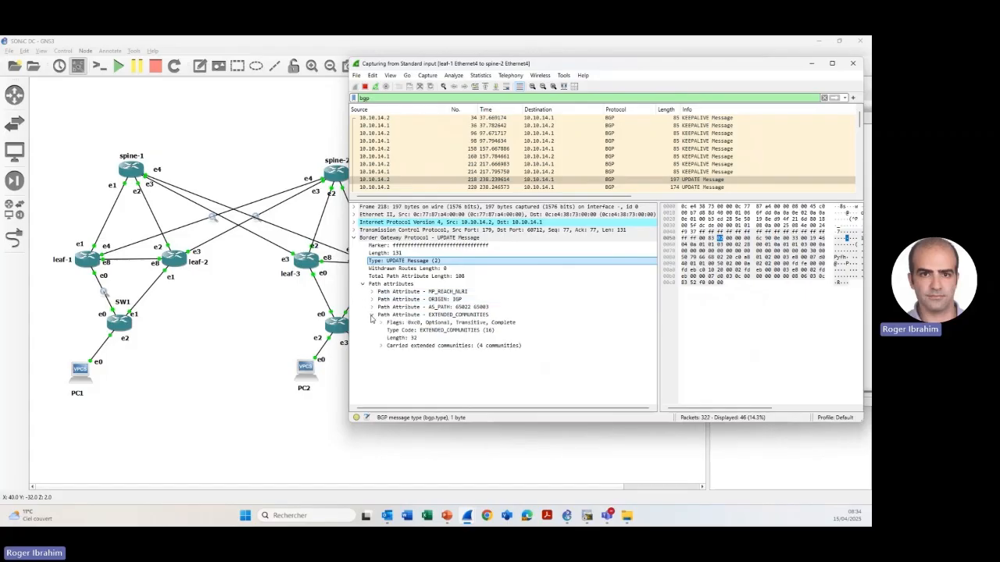
{"action": "left_click", "coordinate": [372, 315]}
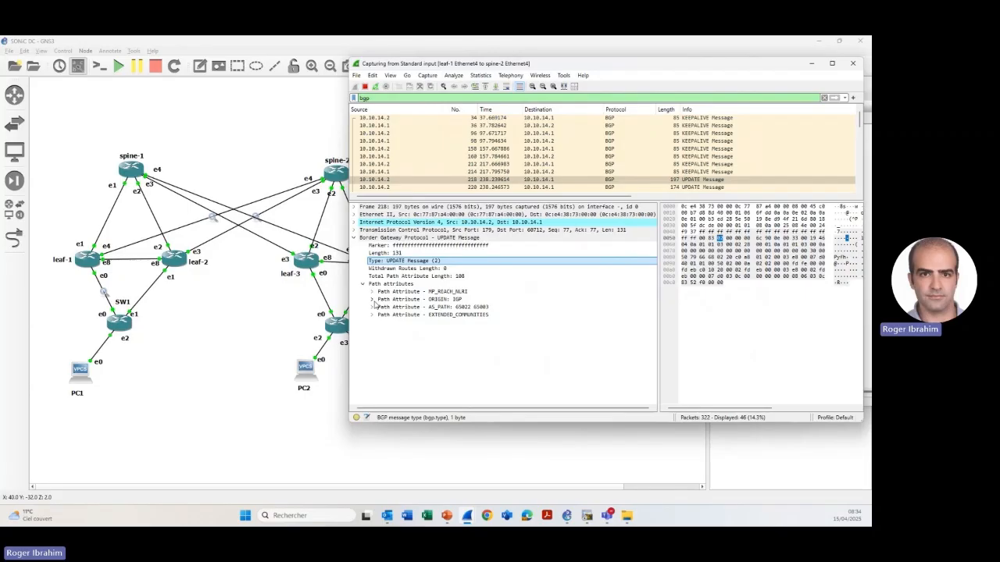
{"action": "left_click", "coordinate": [372, 291]}
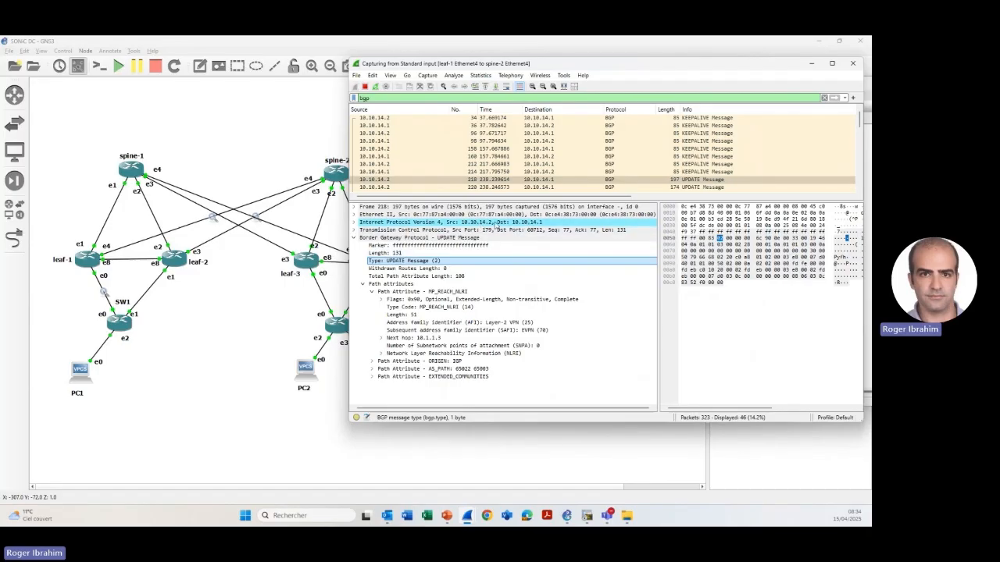
- Highlight the next hop of packet 218's MP_REACH_NLRI attribute, and expand its NLRI down to the MAC Advertisement Route's route type
{"action": "left_click", "coordinate": [444, 338]}
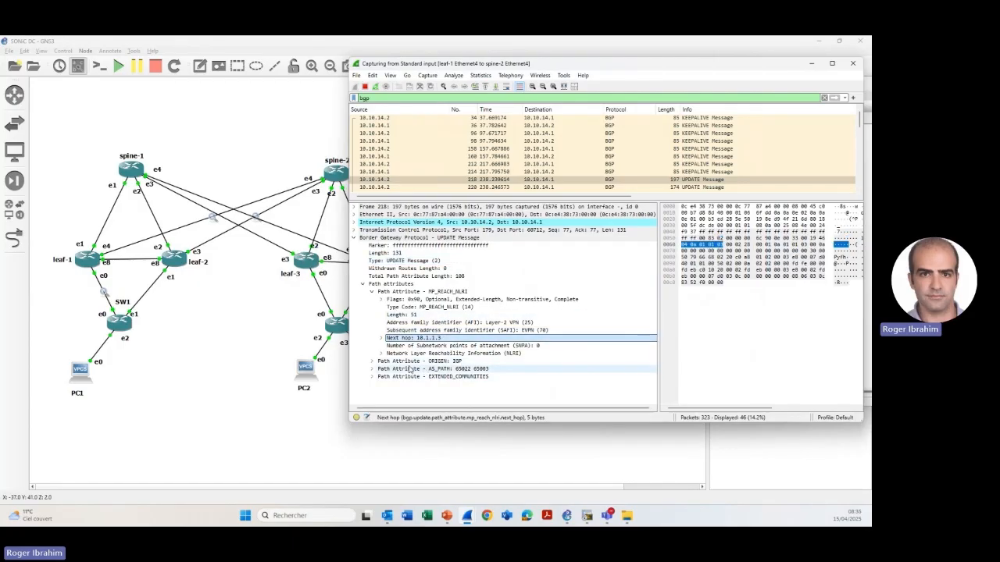
{"action": "left_click", "coordinate": [381, 354]}
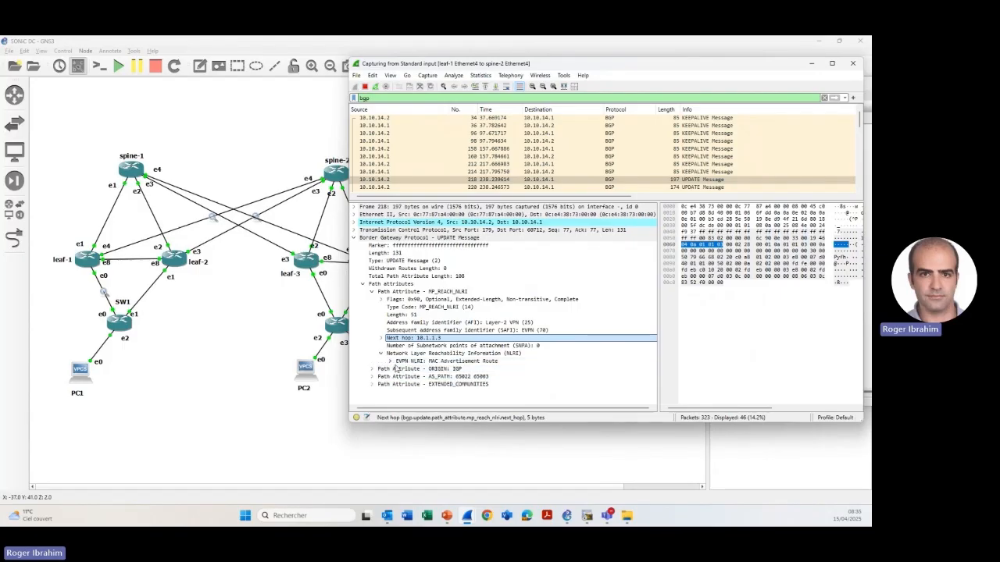
{"action": "left_click", "coordinate": [452, 363]}
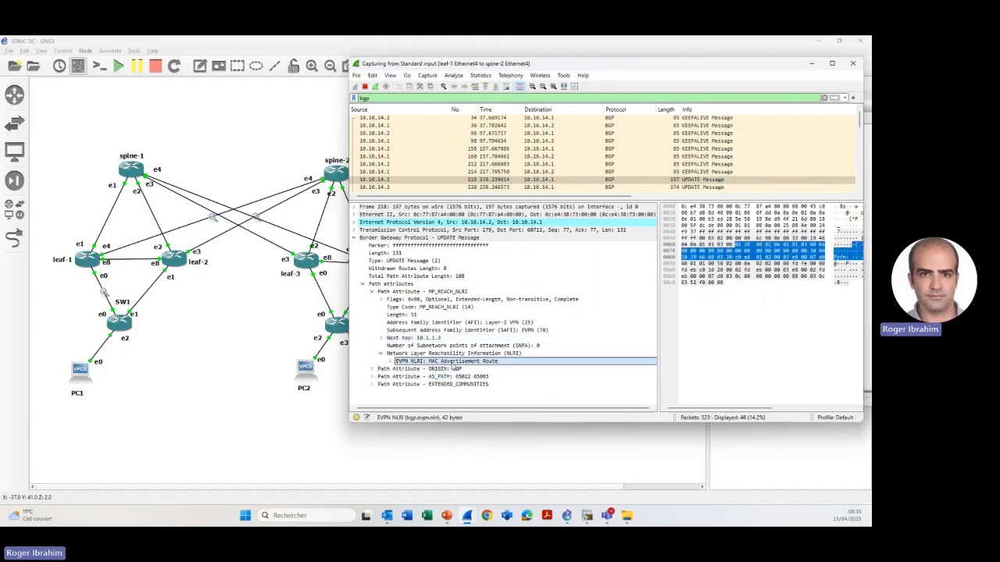
{"action": "left_click", "coordinate": [392, 362]}
{"action": "left_click", "coordinate": [500, 368]}
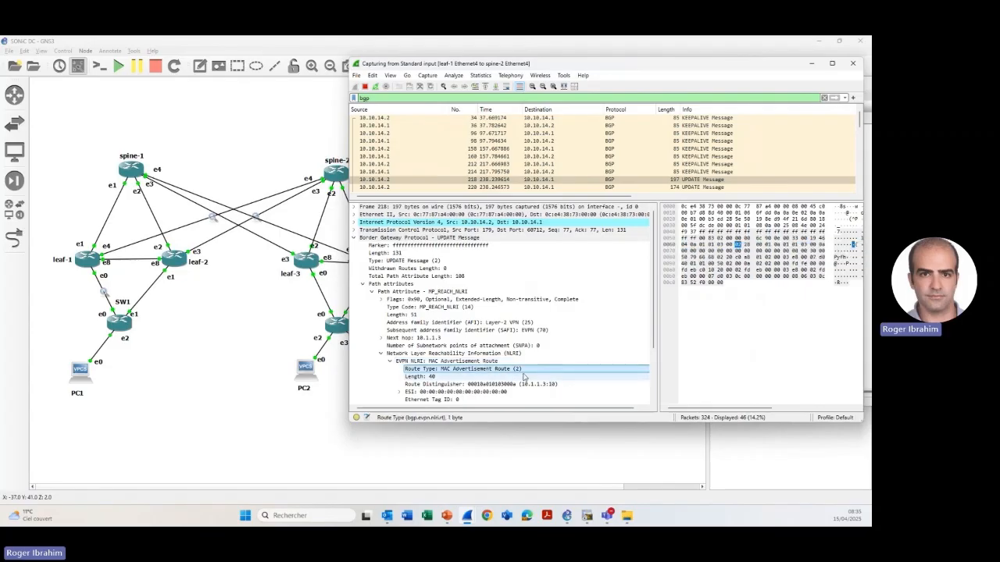
- Examine the Route Distinguisher and MAC Address fields of packet 218's MAC Advertisement Route
{"action": "scroll", "coordinate": [519, 375], "scroll_direction": "down", "scroll_amount": 1}
{"action": "left_click", "coordinate": [485, 361]}
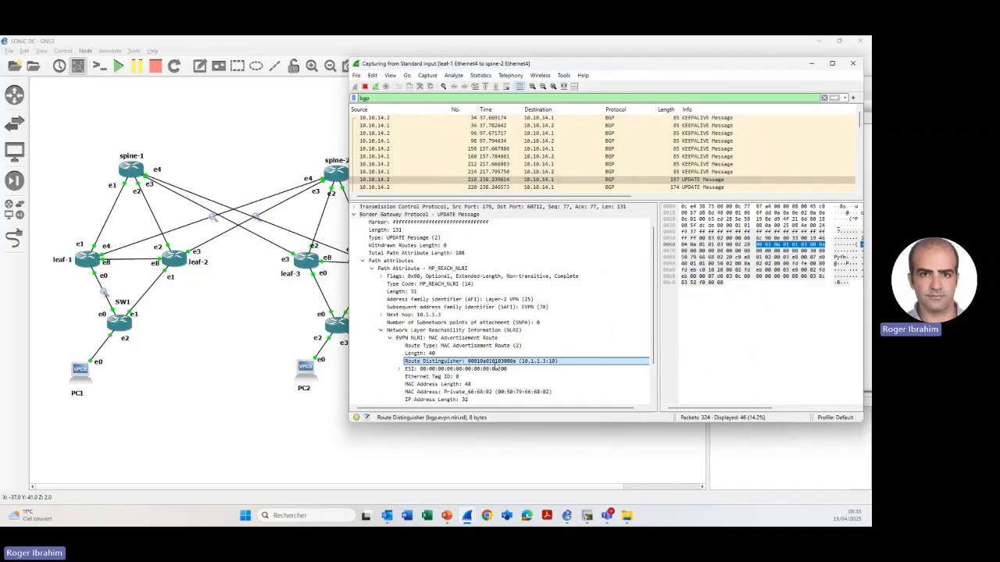
{"action": "scroll", "coordinate": [494, 364], "scroll_direction": "down", "scroll_amount": 1}
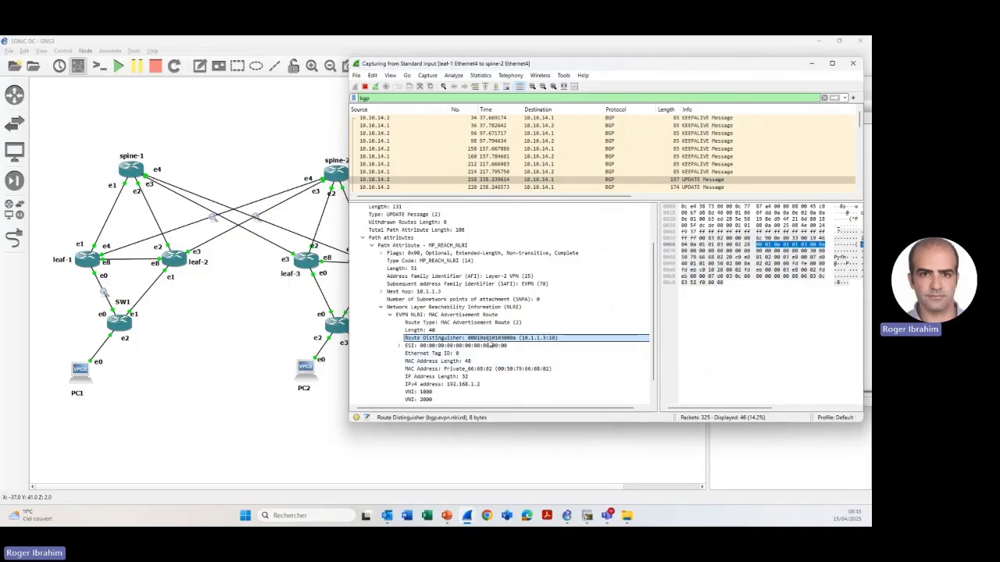
{"action": "scroll", "coordinate": [489, 342], "scroll_direction": "down", "scroll_amount": 1}
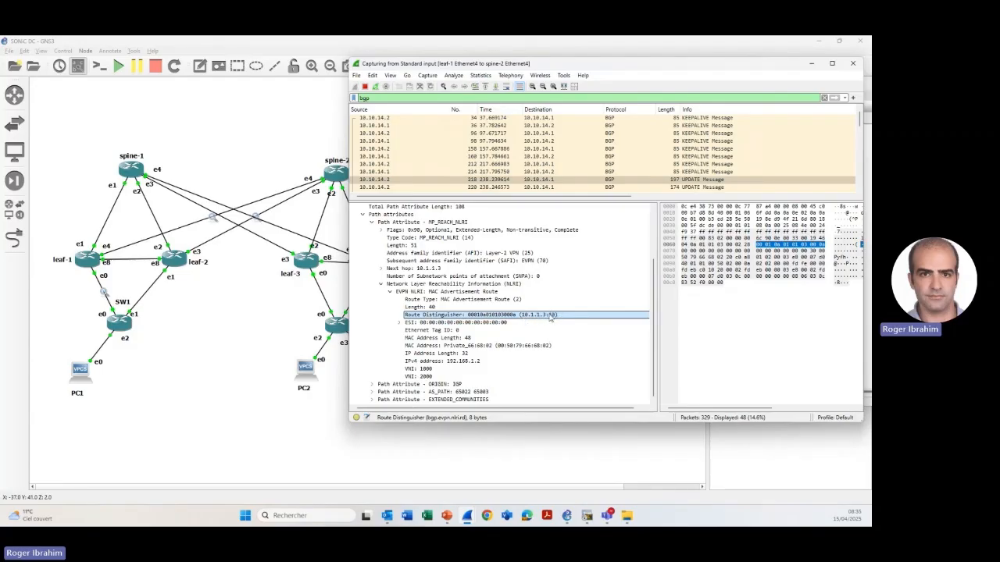
{"action": "left_click", "coordinate": [465, 349]}
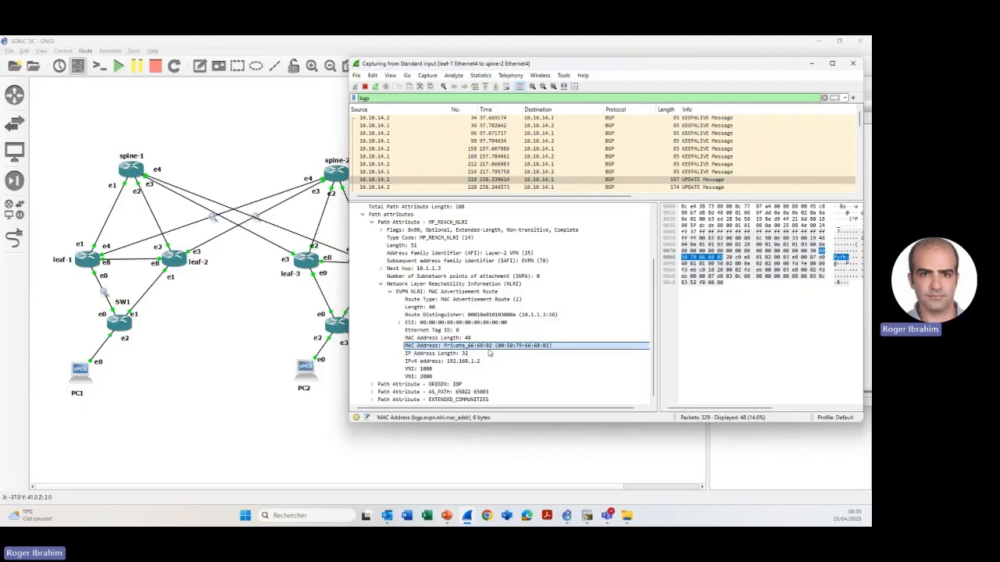
- Highlight both VNI fields of the MAC Advertisement Route and compare them with the L2VPN/L3VPN diagram in PowerPoint, returning to Wireshark
{"action": "left_click", "coordinate": [506, 370]}
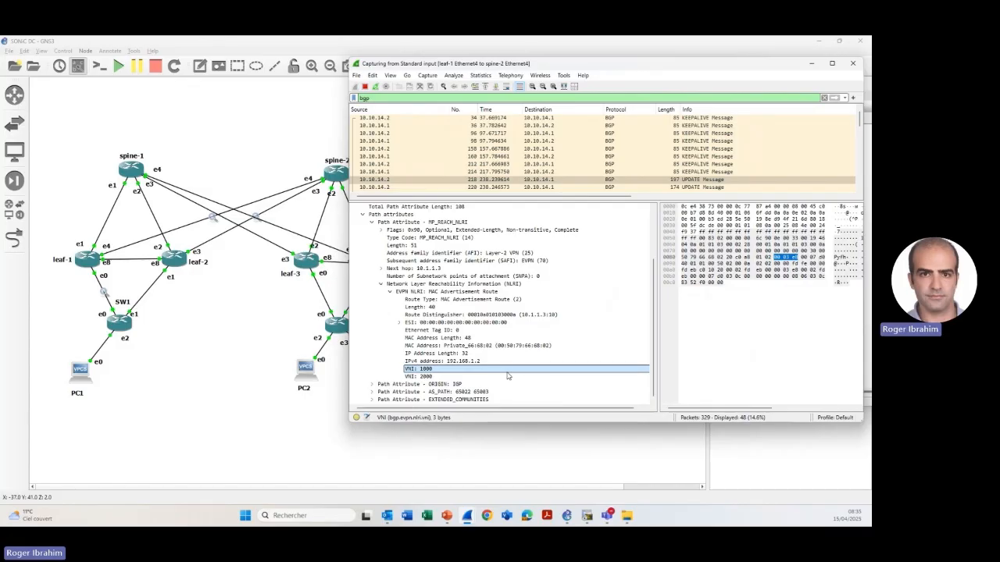
{"action": "left_click", "coordinate": [505, 377]}
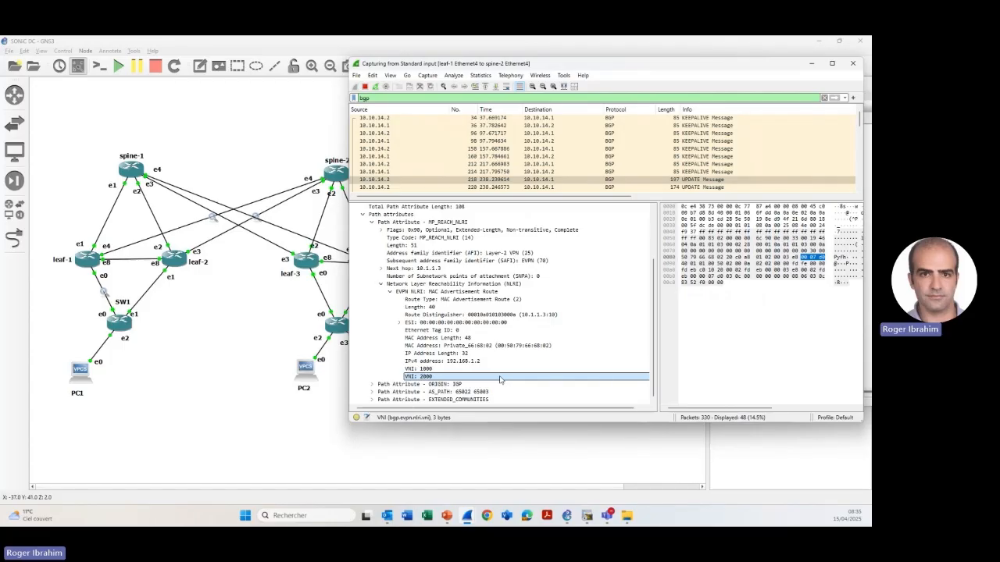
{"action": "left_click", "coordinate": [446, 519]}
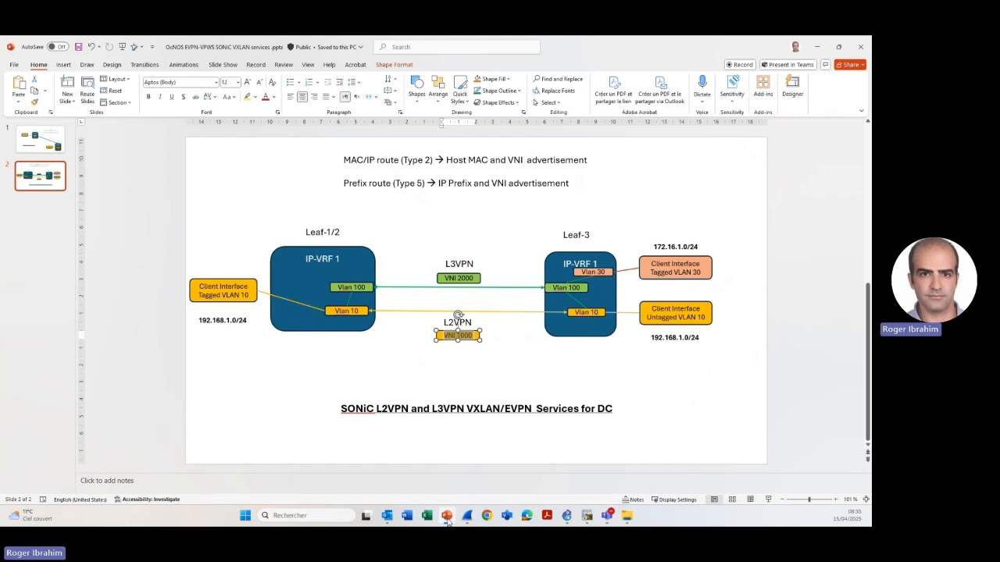
{"action": "left_click", "coordinate": [447, 522]}
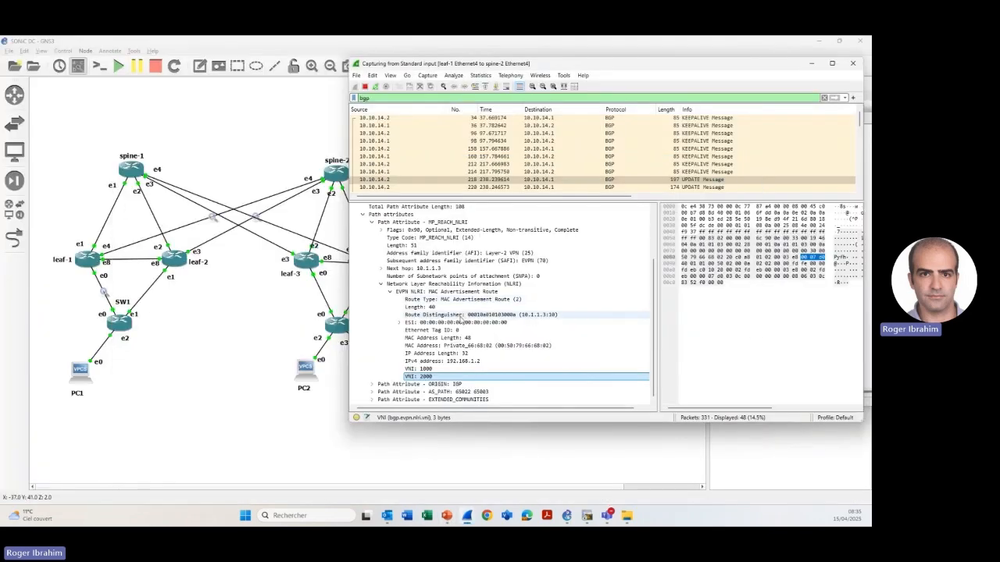
- Expand packet 218's EXTENDED_COMMUNITIES attribute and its carried extended communities to read the route targets and encapsulation
{"action": "left_click", "coordinate": [372, 399]}
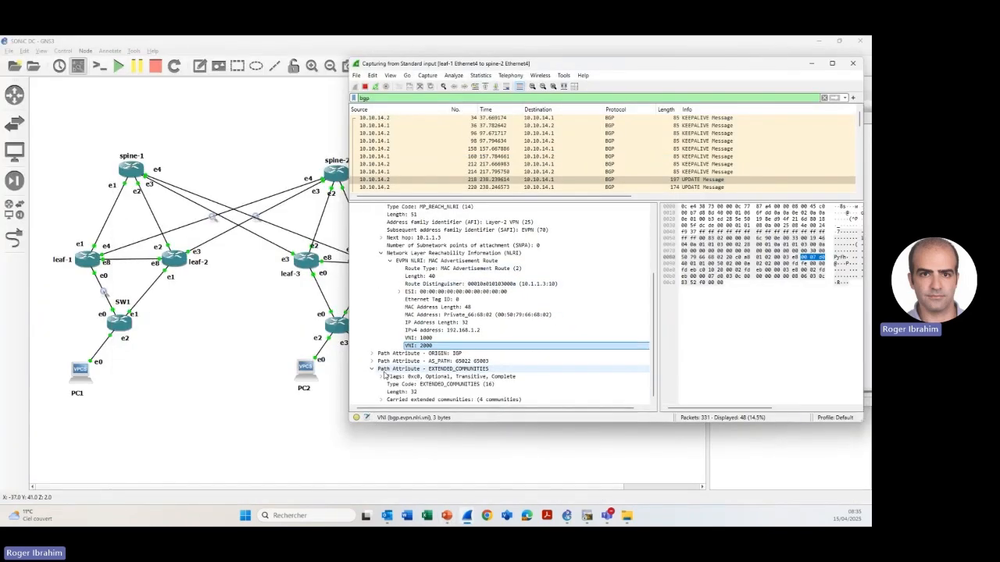
{"action": "left_click", "coordinate": [382, 399]}
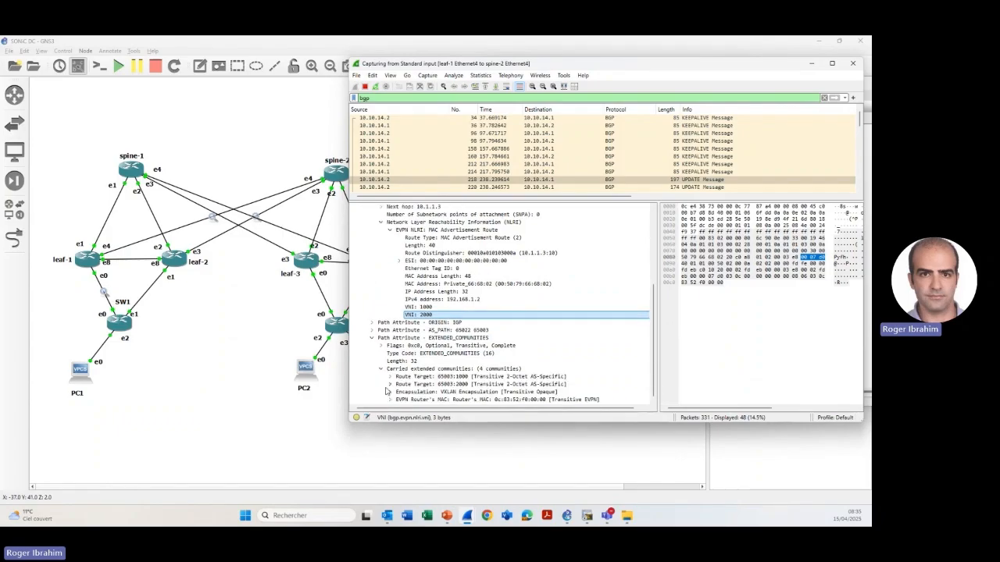
{"action": "scroll", "coordinate": [376, 392], "scroll_direction": "up", "scroll_amount": 2}
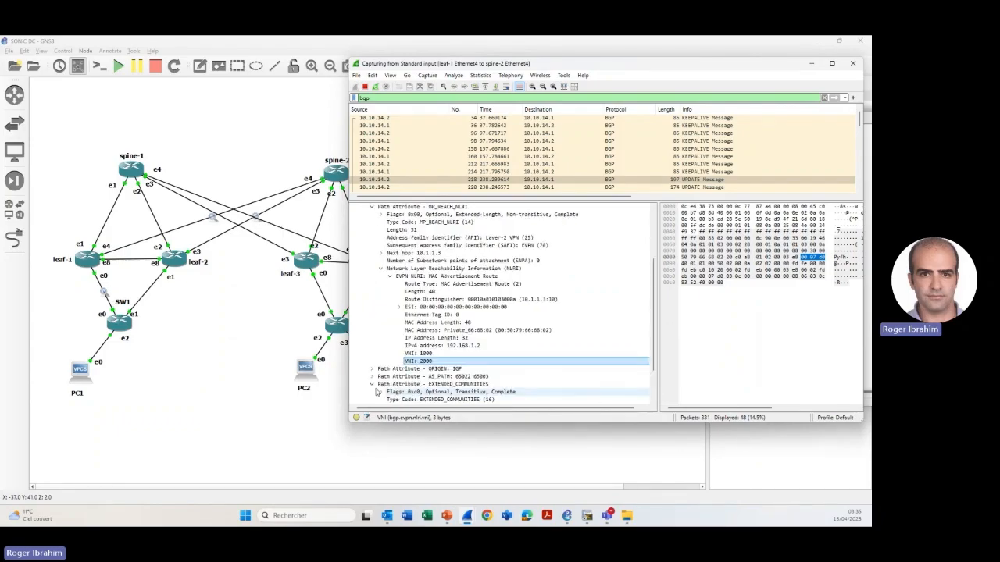
{"action": "scroll", "coordinate": [375, 393], "scroll_direction": "up", "scroll_amount": 3}
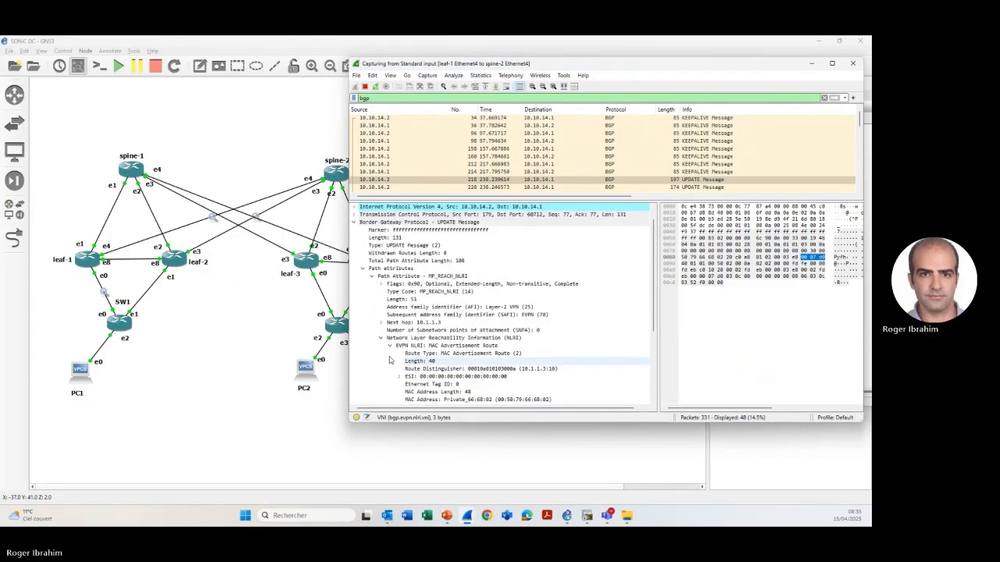
- Compare the MAC advertisement in packet 220 with packet 218, highlighting the MAC address and IPv4 address in packet 218
{"action": "left_click", "coordinate": [692, 188]}
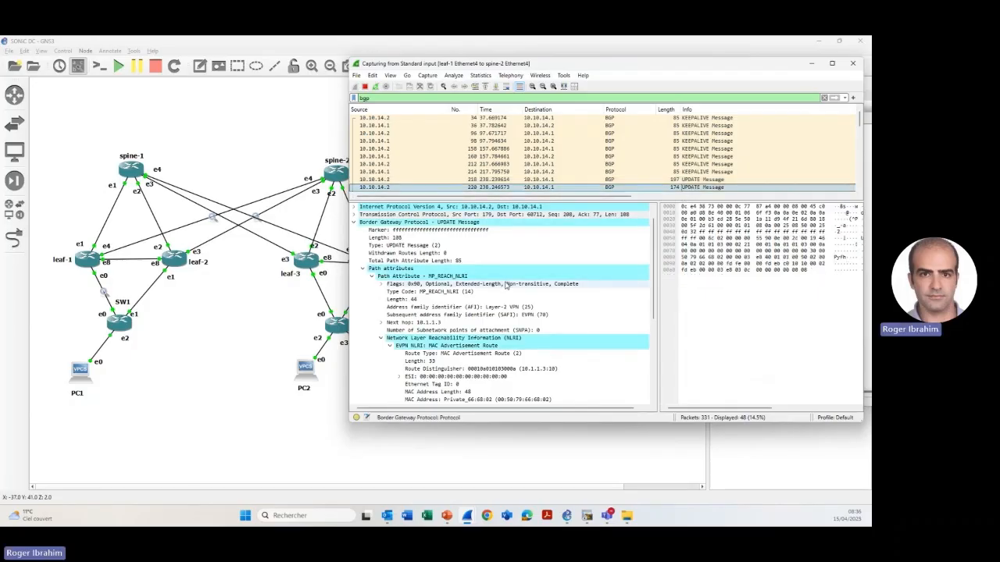
{"action": "scroll", "coordinate": [513, 293], "scroll_direction": "down", "scroll_amount": 1}
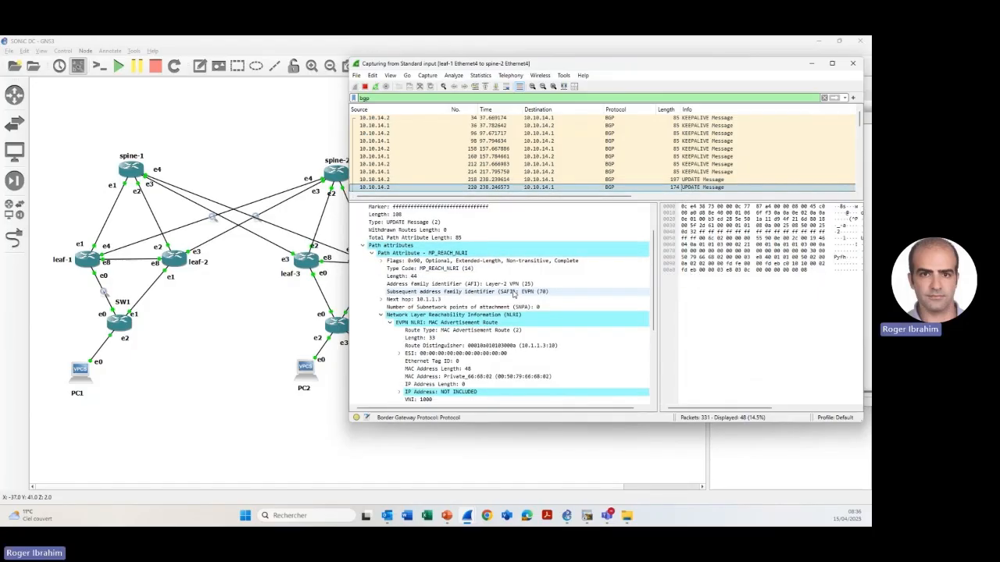
{"action": "scroll", "coordinate": [513, 292], "scroll_direction": "down", "scroll_amount": 1}
{"action": "key", "text": "Up"}
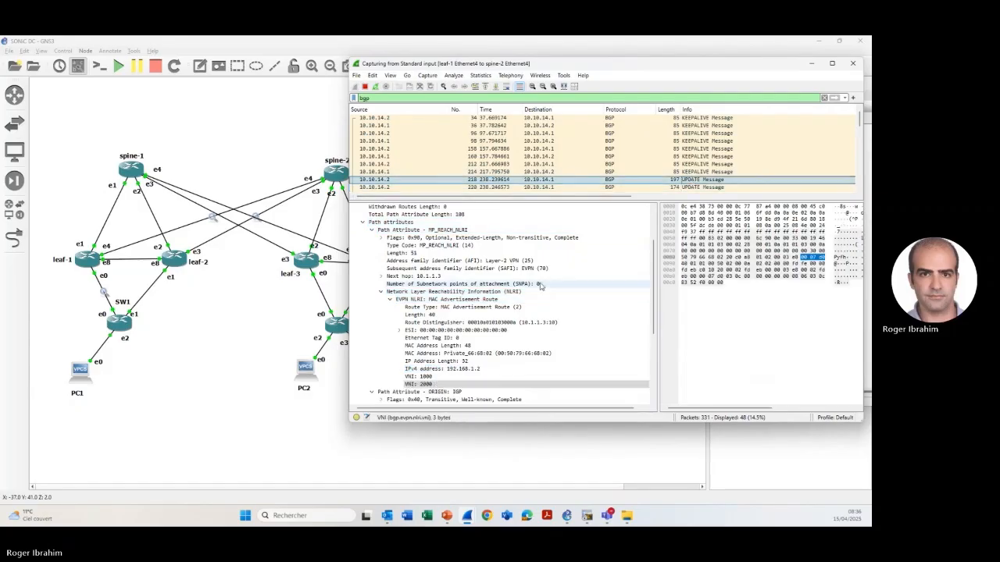
{"action": "left_click", "coordinate": [473, 354]}
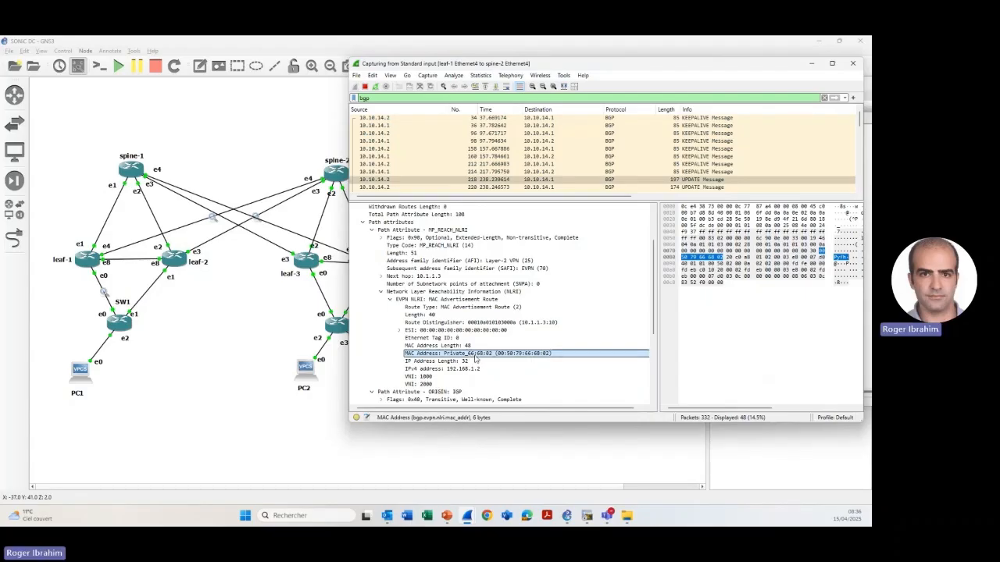
{"action": "left_click", "coordinate": [461, 370]}
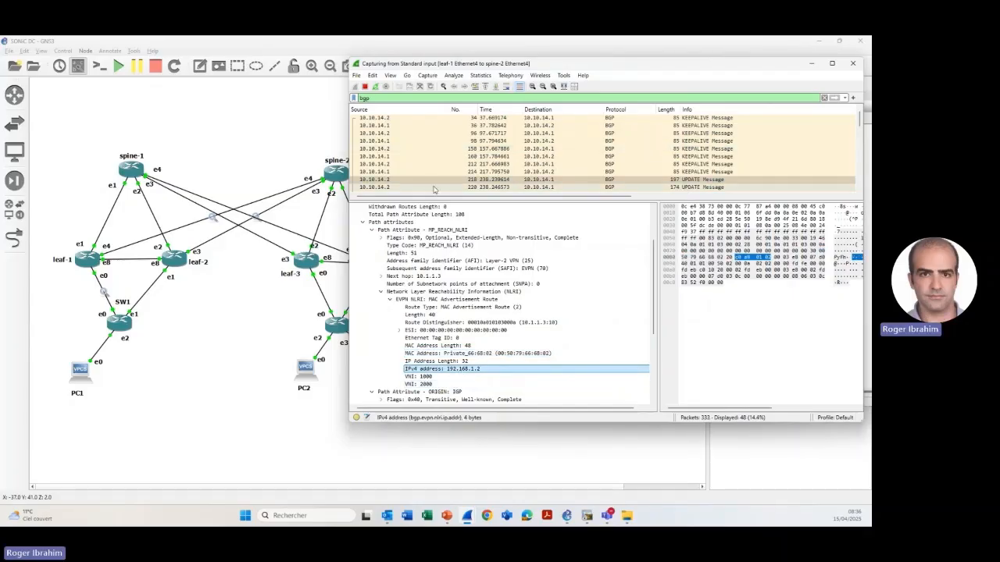
- Select the UPDATE message in packet 220 and examine the IP Address and VNI fields of its MAC Advertisement Route
{"action": "left_click", "coordinate": [429, 187]}
{"action": "scroll", "coordinate": [441, 273], "scroll_direction": "down", "scroll_amount": 1}
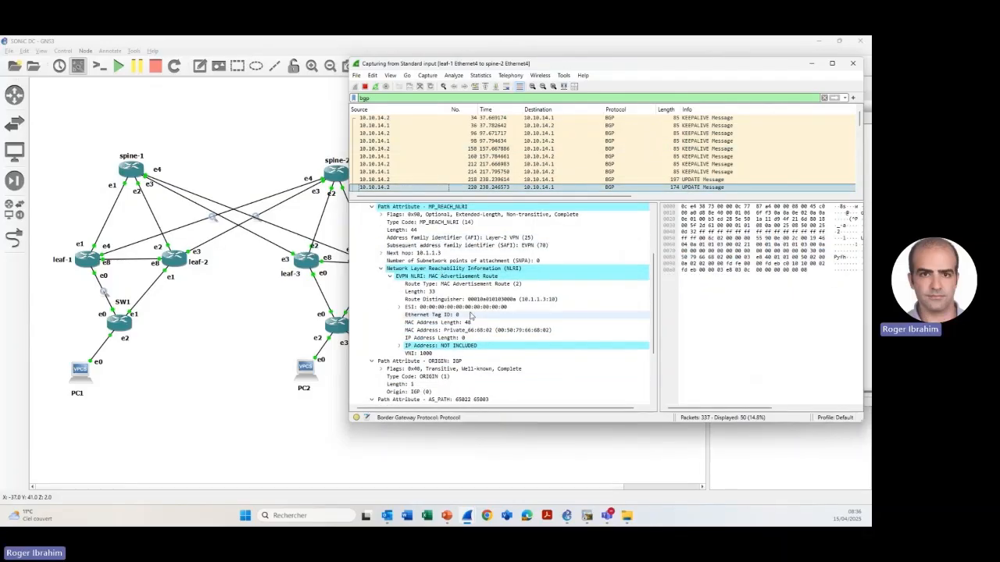
{"action": "left_click", "coordinate": [437, 349]}
{"action": "key", "text": "Up"}
{"action": "key", "text": "Up"}
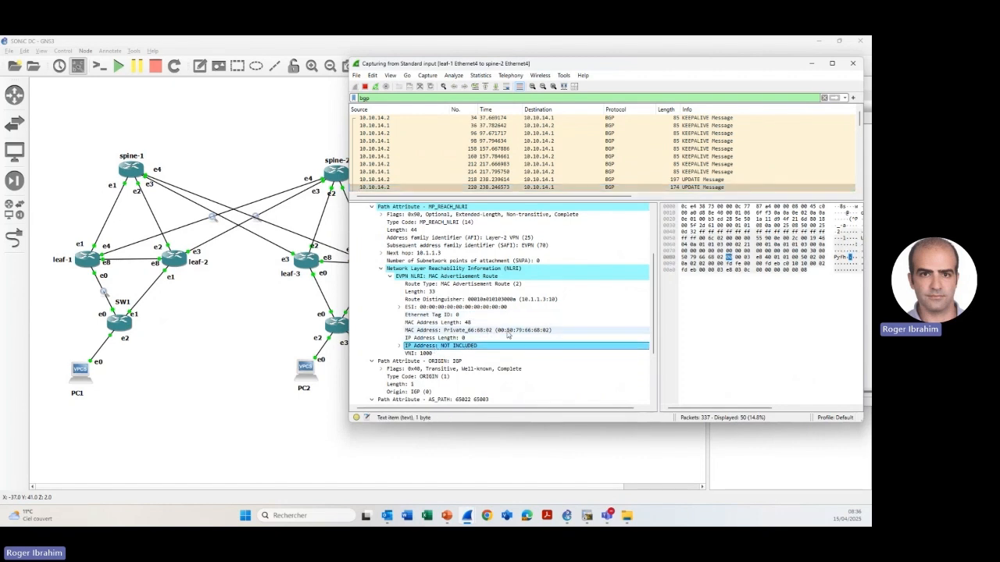
{"action": "left_click", "coordinate": [449, 353]}
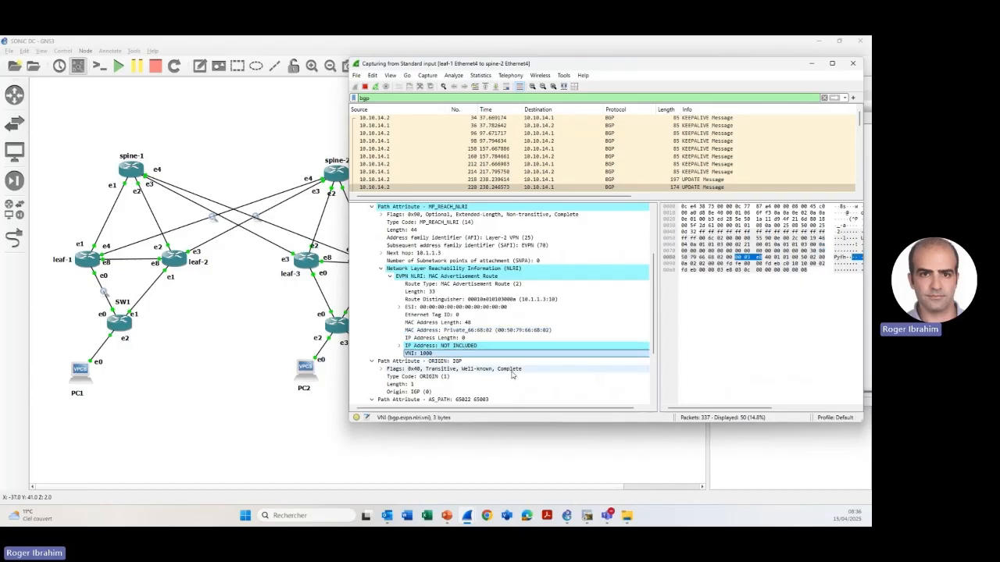
- Return to packet 218 and examine the IPv4 address and both VNI fields of its MAC Advertisement Route
{"action": "left_click", "coordinate": [690, 180]}
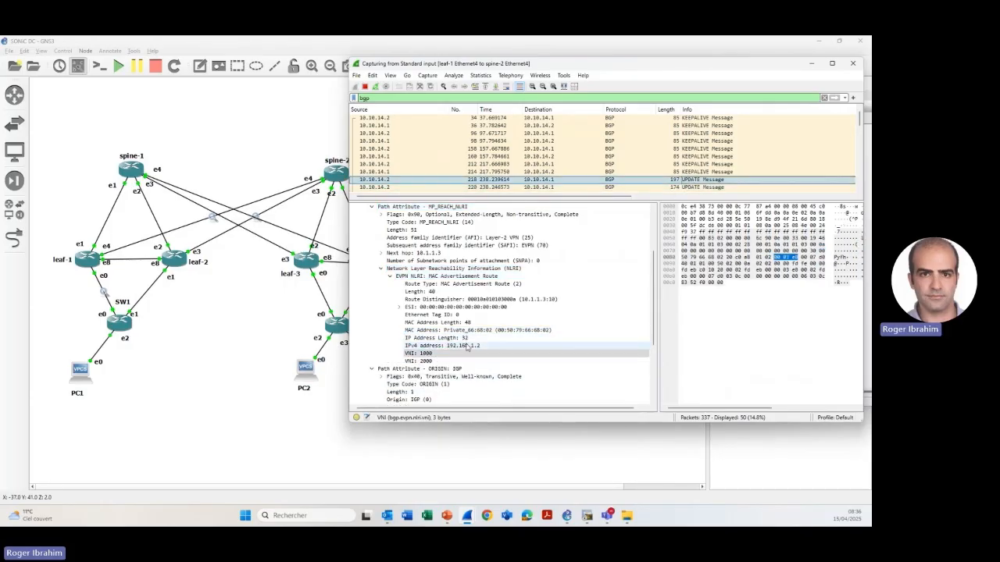
{"action": "left_click", "coordinate": [460, 337]}
{"action": "left_click", "coordinate": [471, 348]}
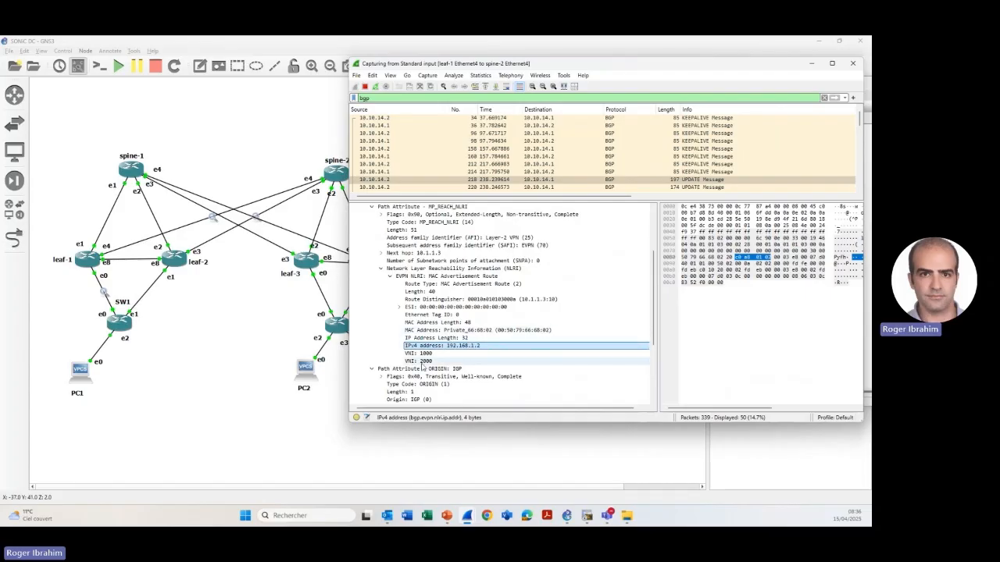
{"action": "left_click", "coordinate": [446, 361]}
{"action": "left_click", "coordinate": [429, 354]}
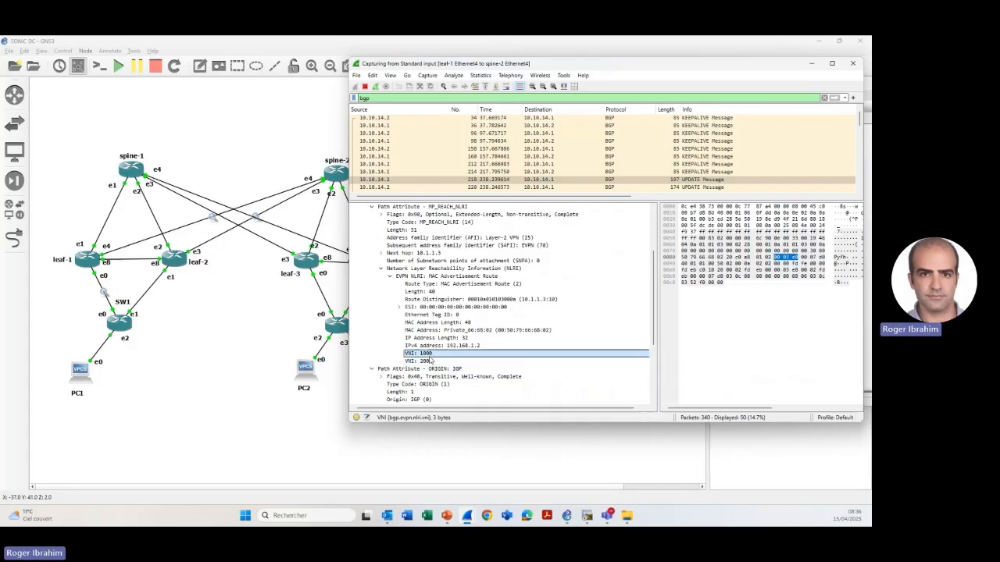
- Bring the GNS3 topology window forward and preview the open Teams windows
{"action": "left_click", "coordinate": [290, 355]}
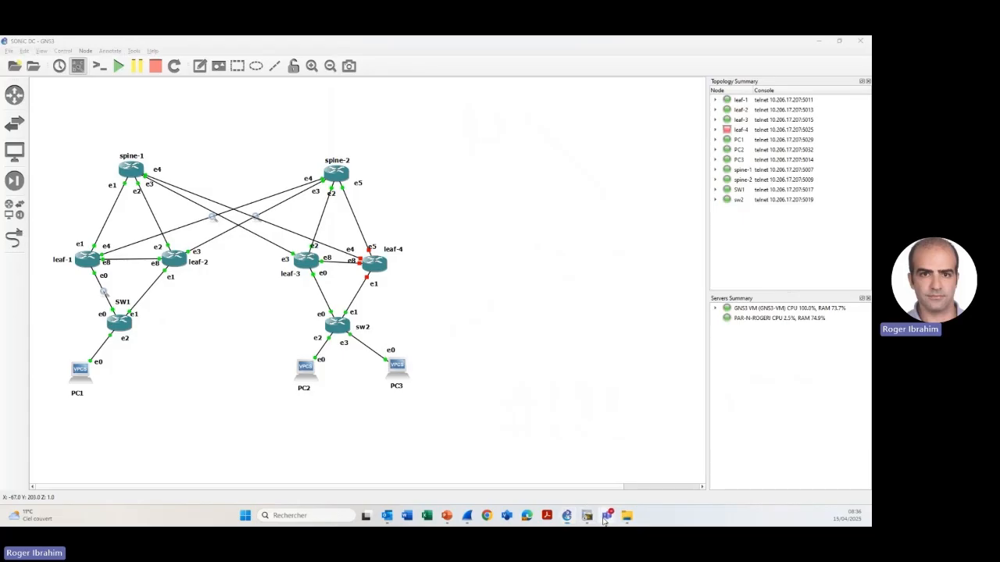
{"action": "mouse_move", "coordinate": [606, 515]}
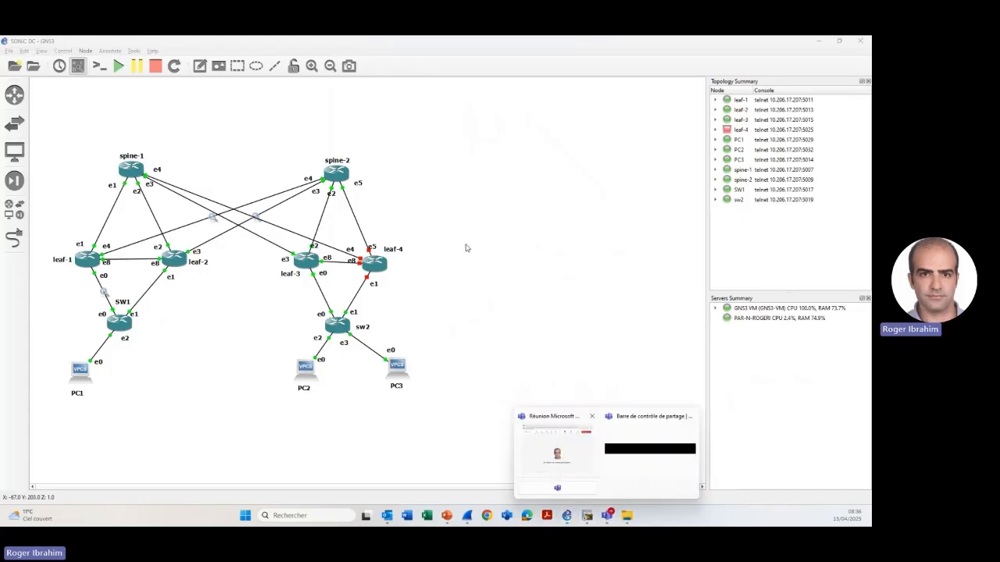